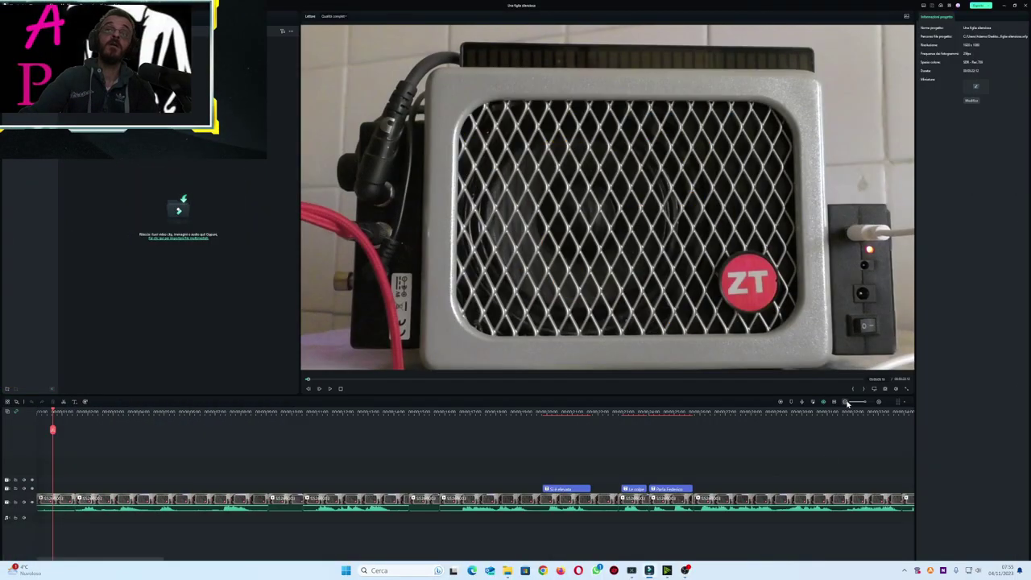
# Step: Play the project from the start of the timeline and enlarge the video preview area
pyautogui.click(847, 403)
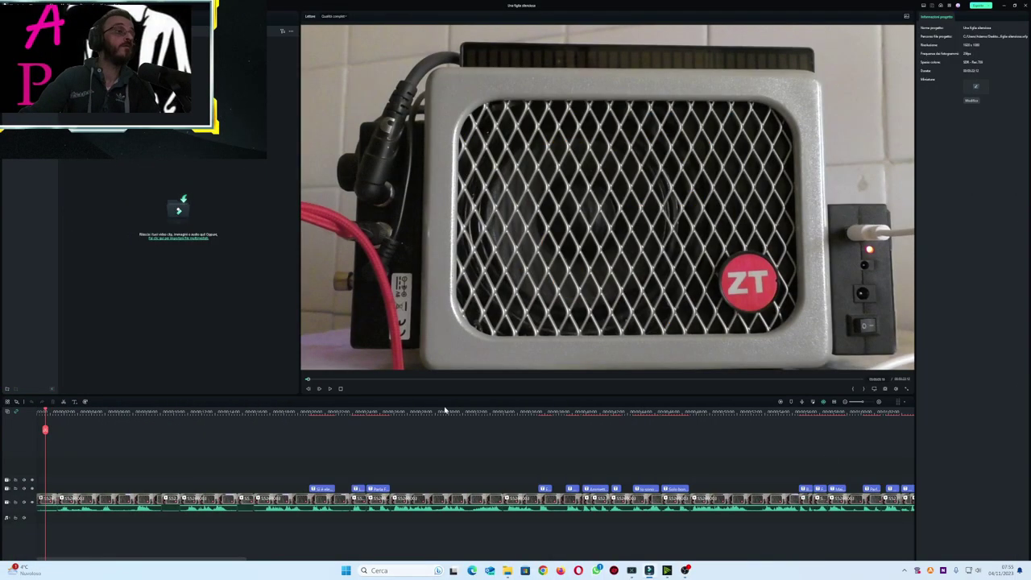
pyautogui.click(38, 411)
pyautogui.press('space')
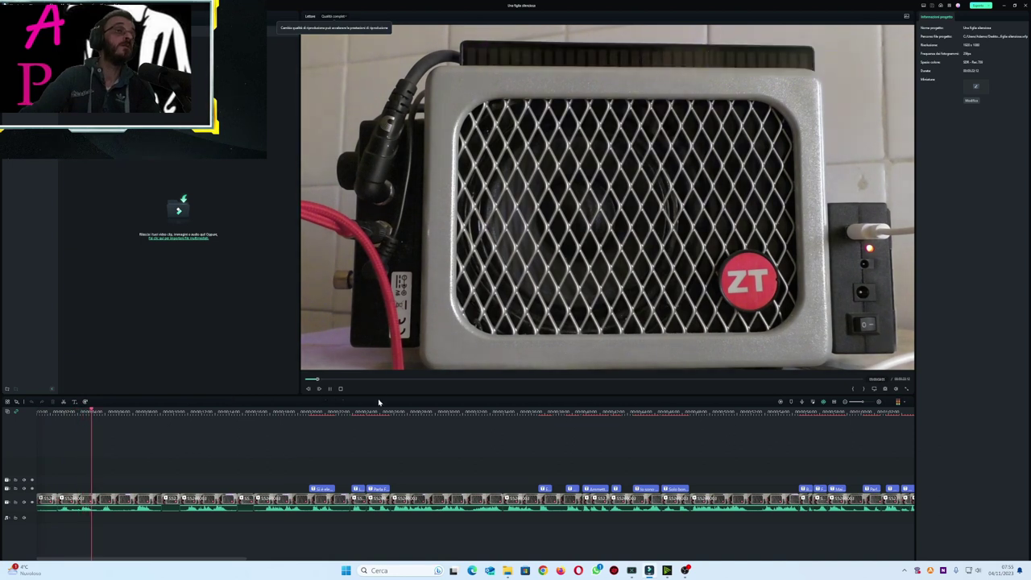
pyautogui.moveTo(382, 394); pyautogui.dragTo(390, 427)
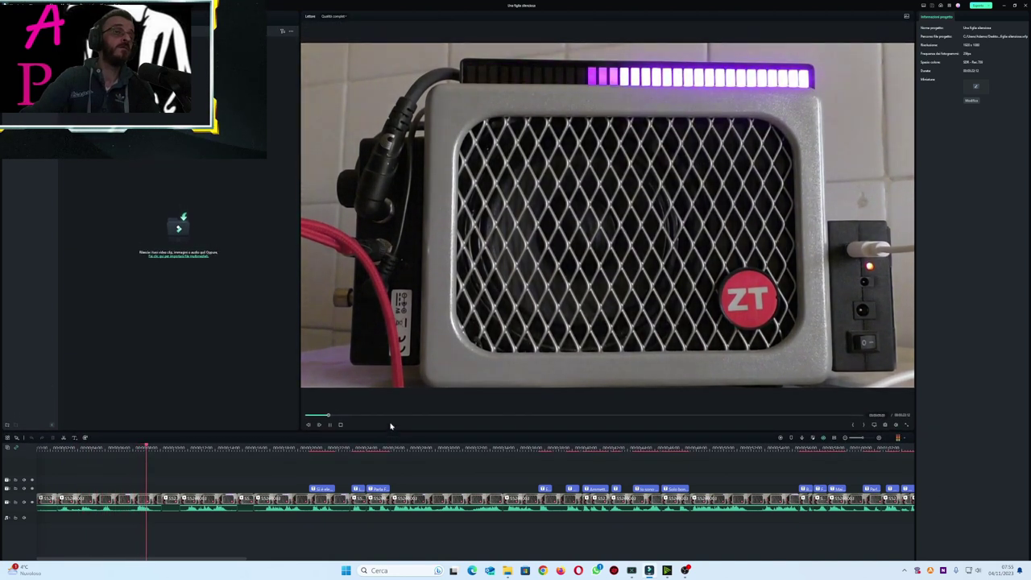
pyautogui.moveTo(300, 355); pyautogui.dragTo(271, 354)
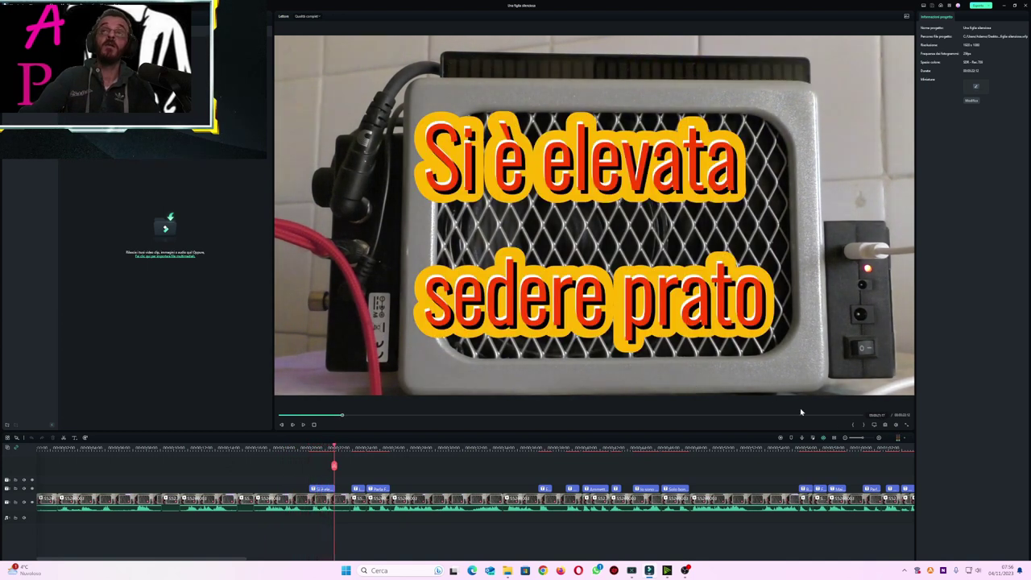
# Step: Play and check the section following the "Si è elevata sedere prato" caption, up to the caption near 37 seconds
pyautogui.click(877, 437)
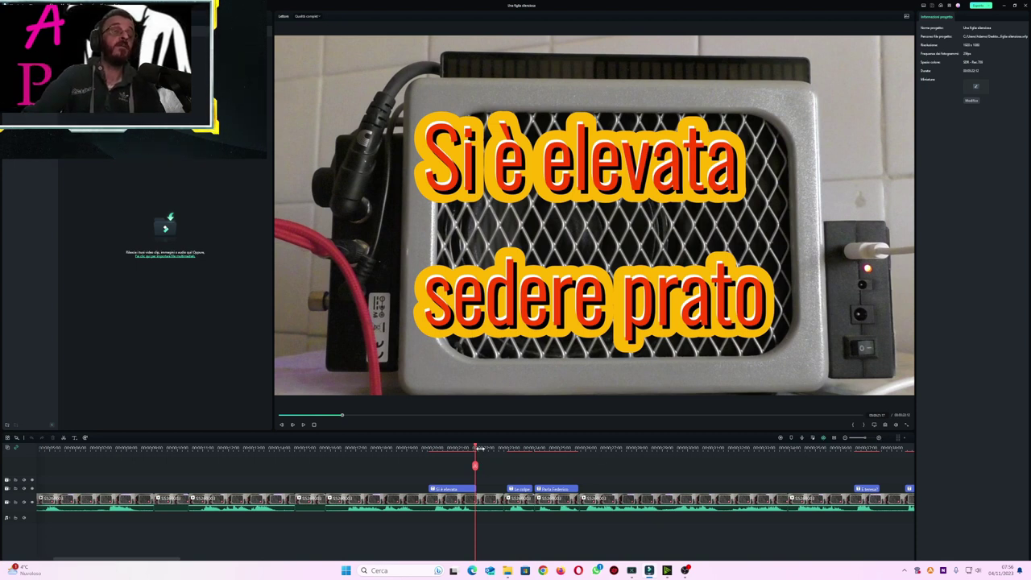
pyautogui.press('space')
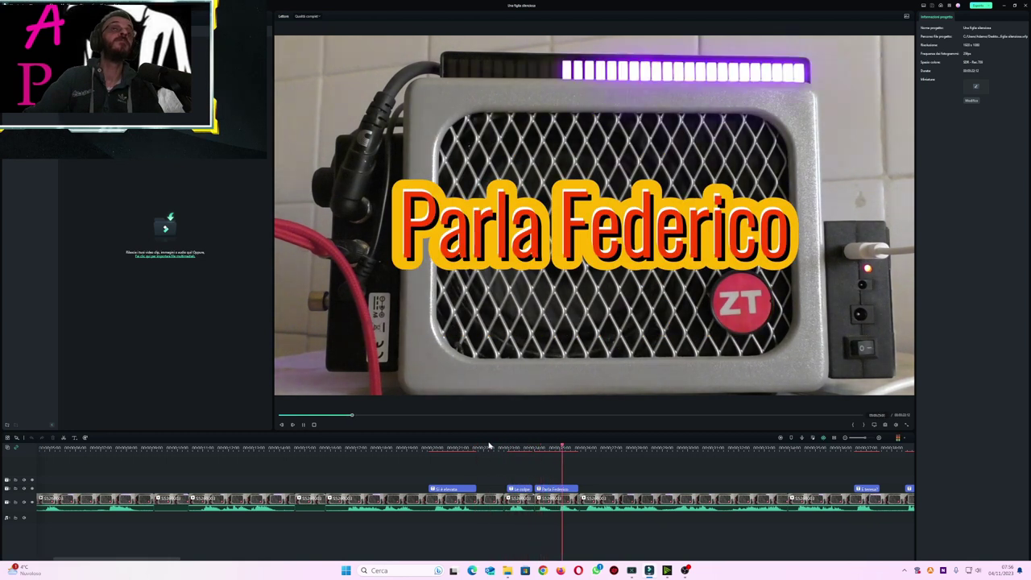
pyautogui.click(495, 447)
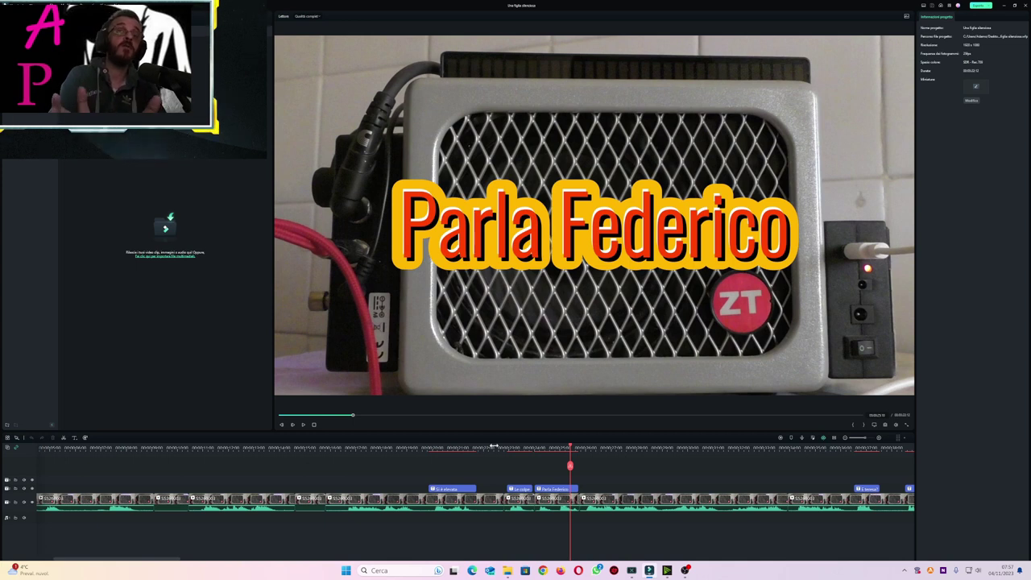
pyautogui.press('space')
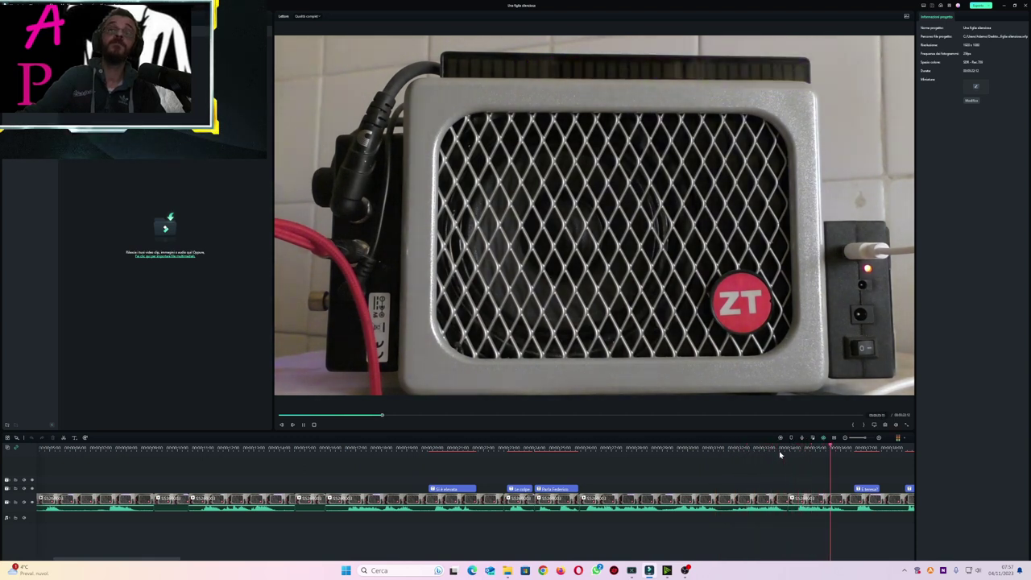
pyautogui.press('space')
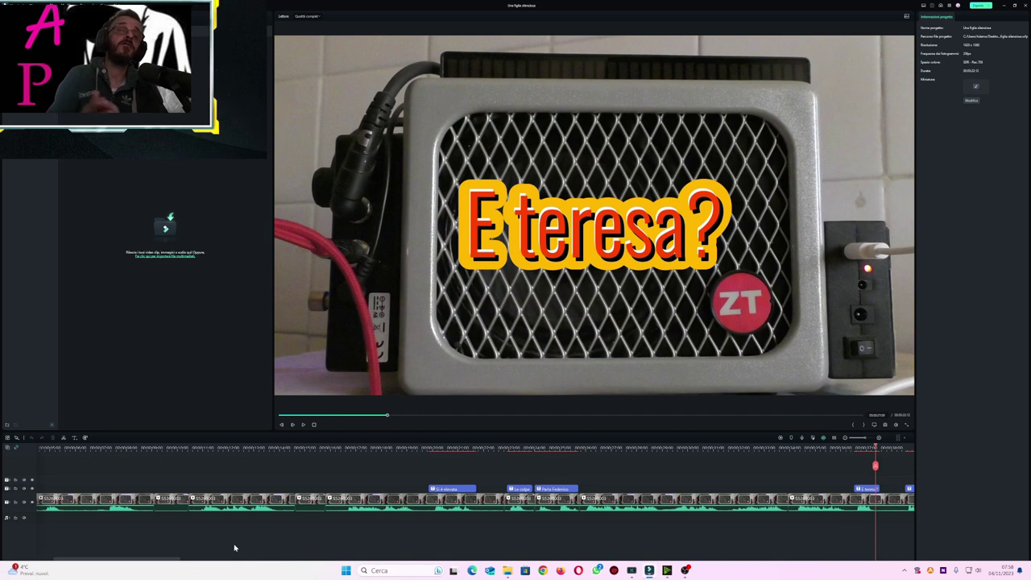
# Step: Replay the section leading into the "Ammetto siamo qua" caption and play on through the end of "Delusa"
pyautogui.press('space')
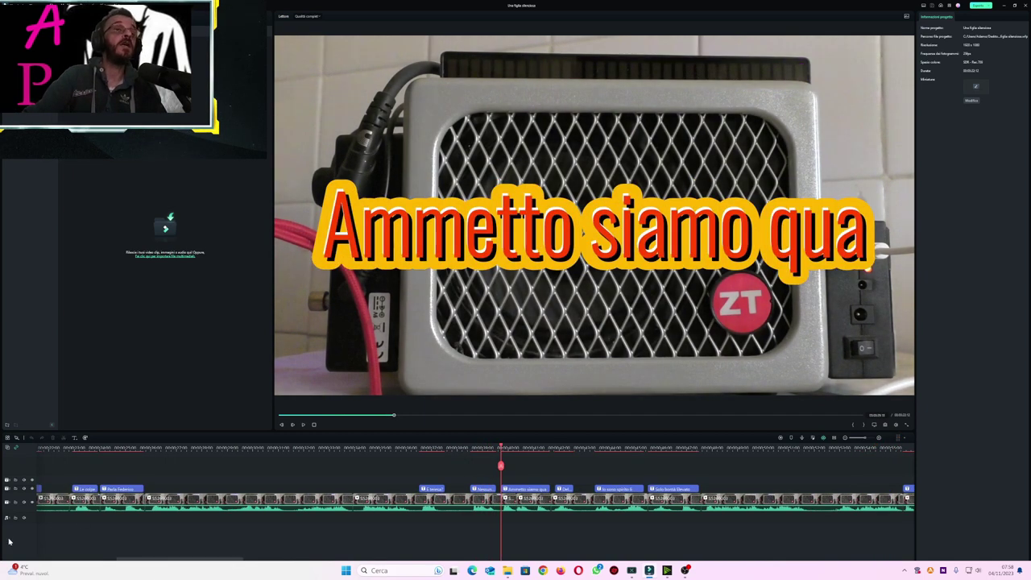
pyautogui.click(459, 451)
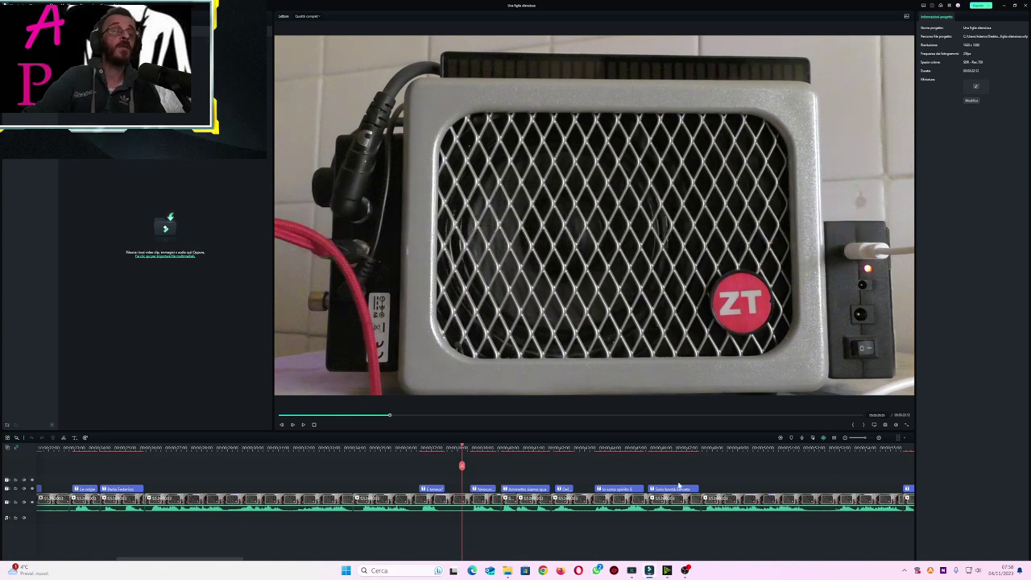
pyautogui.click(880, 438)
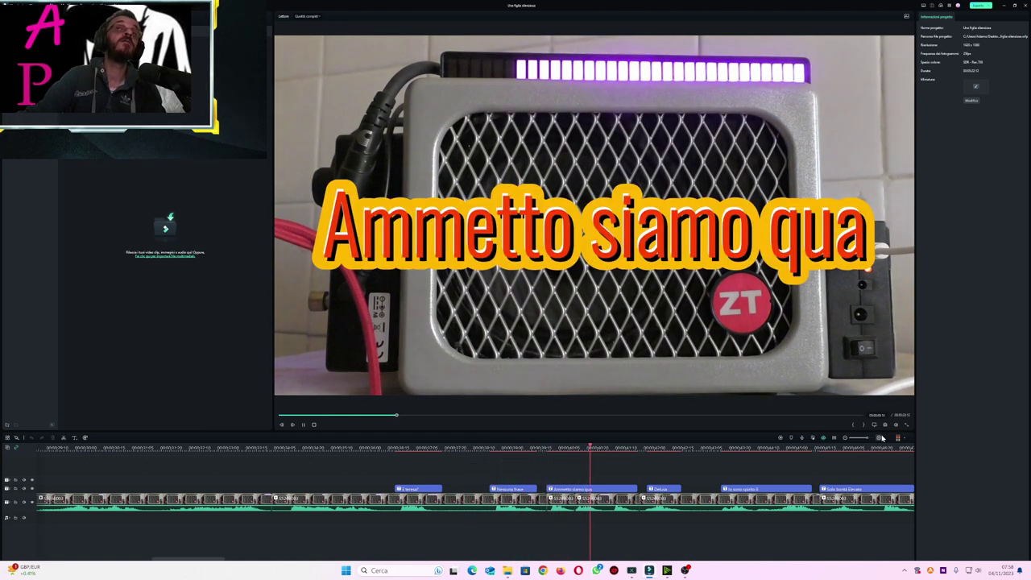
pyautogui.press('space')
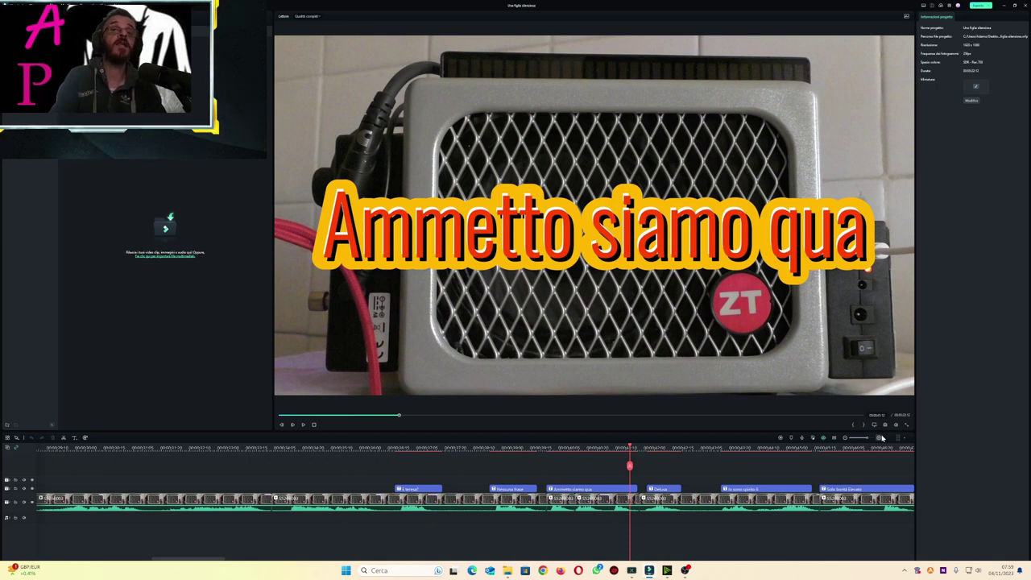
pyautogui.press('space')
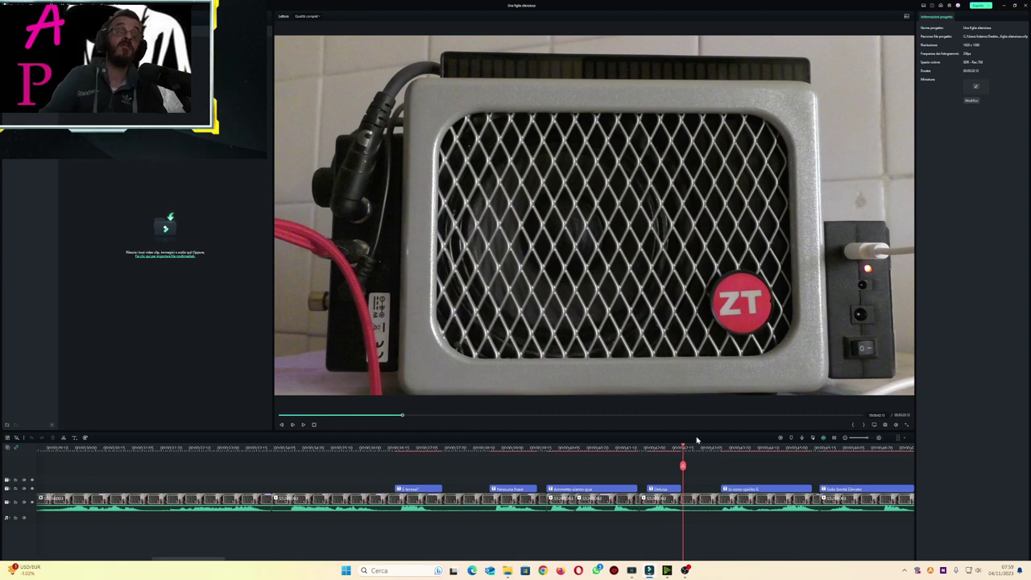
# Step: Play and replay the captioned phrases "Io sono spirito li" and "Solo bontà Elevato" to check them against the audio
pyautogui.press('space')
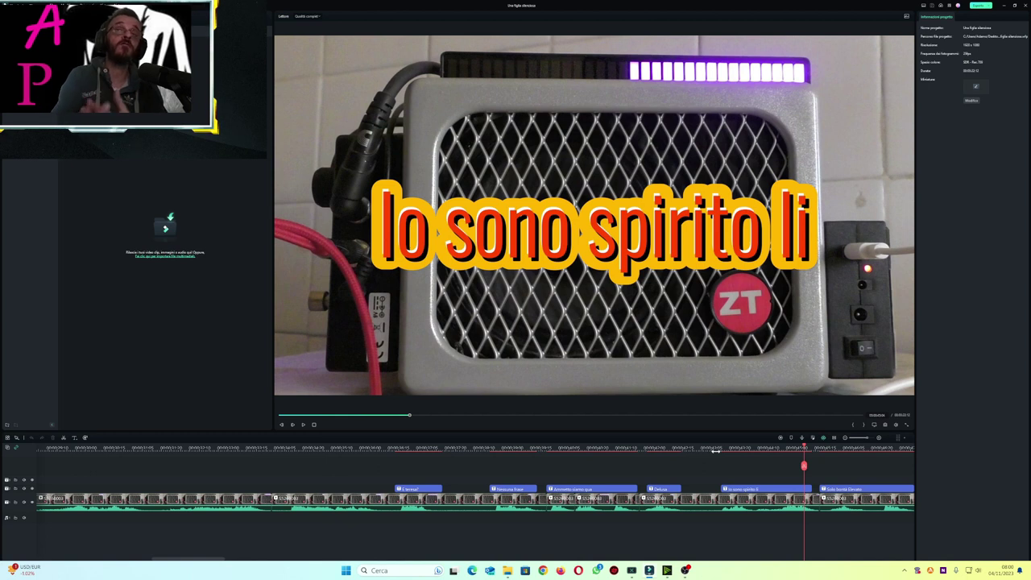
pyautogui.click(715, 450)
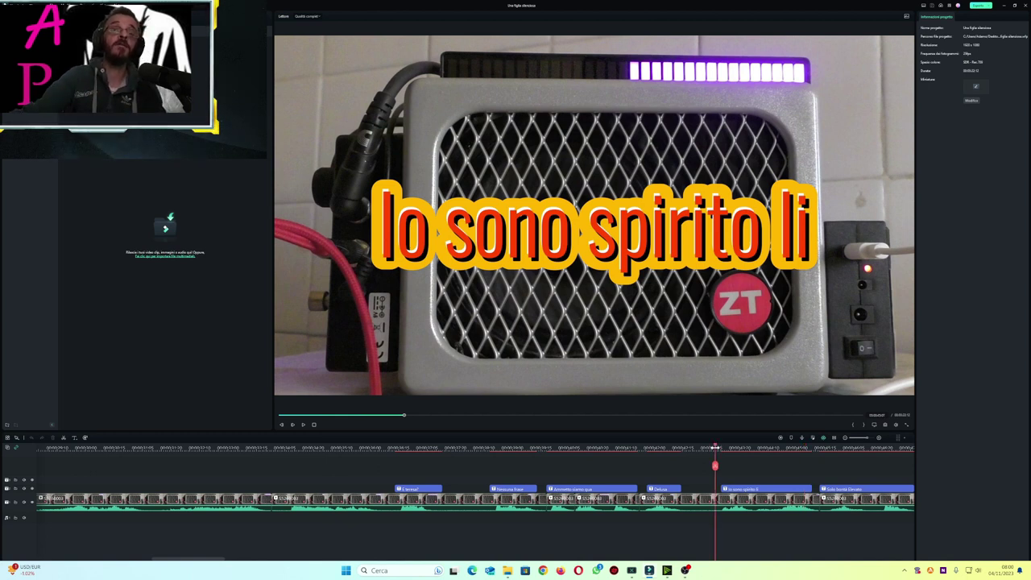
pyautogui.press('space')
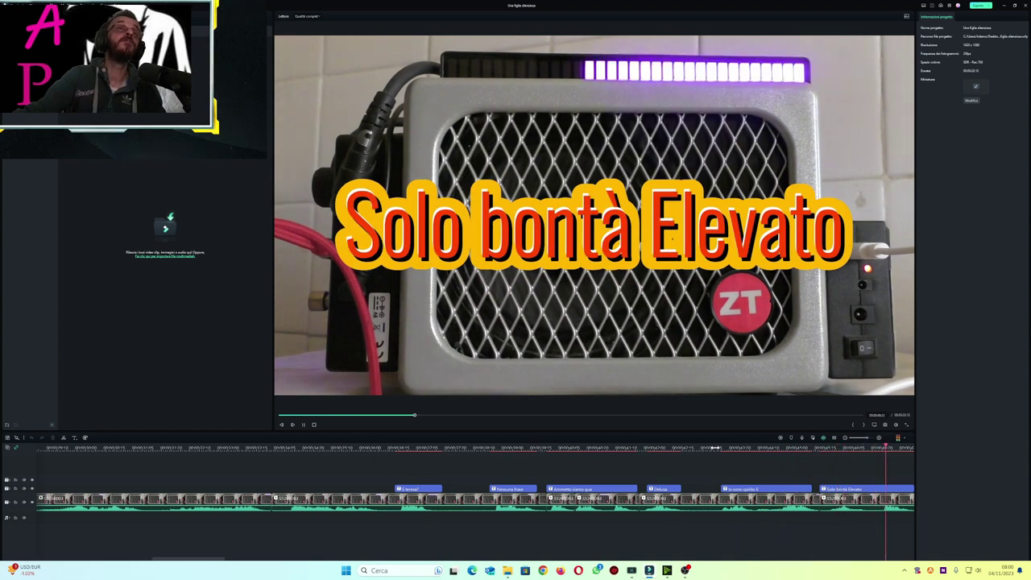
pyautogui.press('space')
pyautogui.click(383, 448)
pyautogui.press('space')
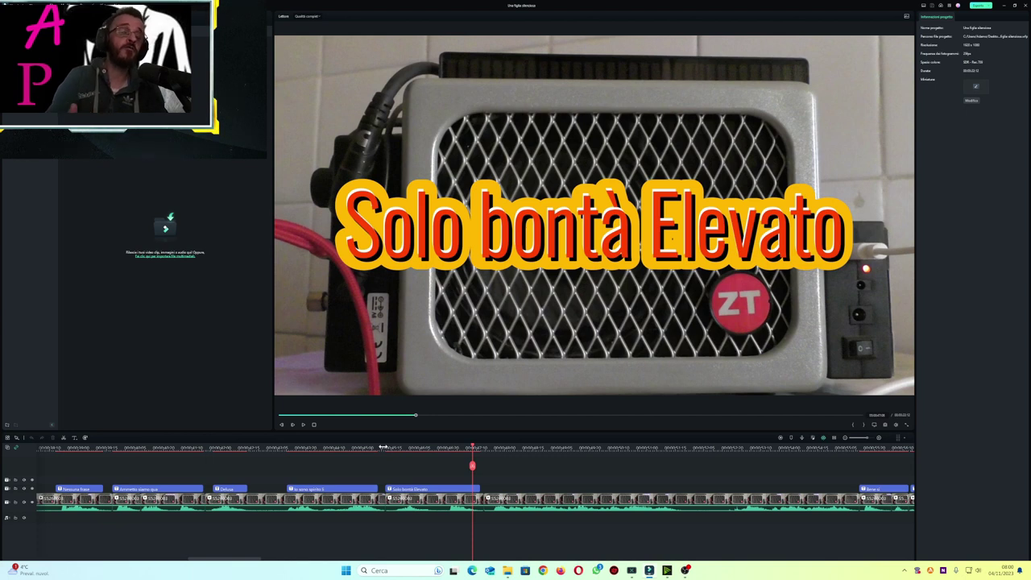
# Step: Play on to the next caption group and replay the phrases through "Fine" and "Mai stare Ego"
pyautogui.press('space')
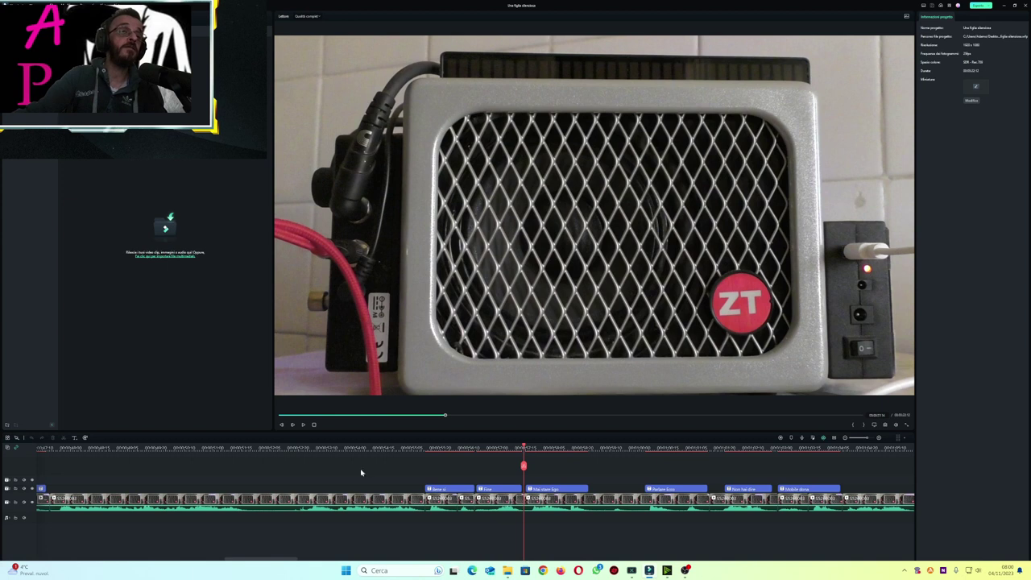
pyautogui.click(423, 448)
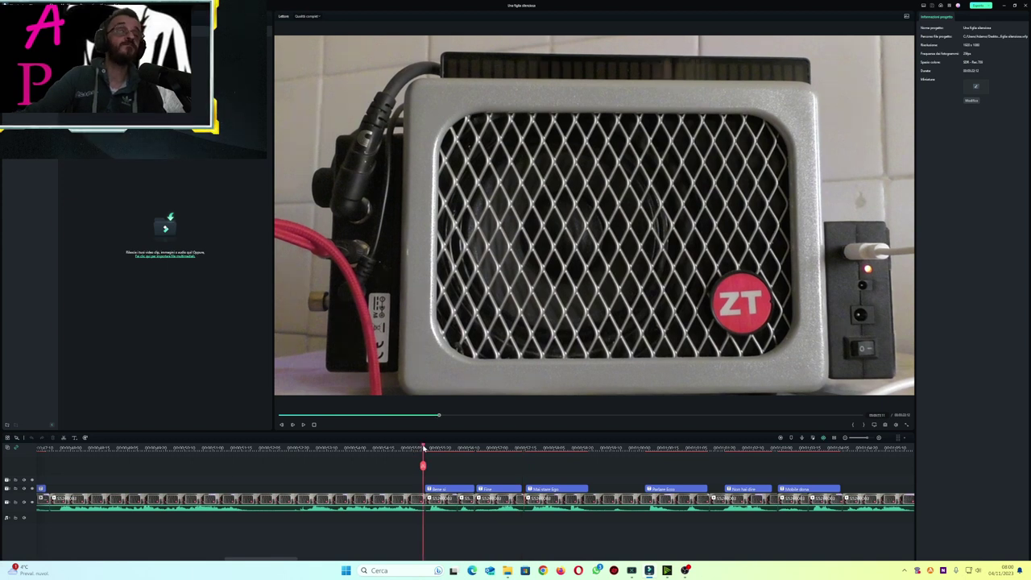
pyautogui.press('space')
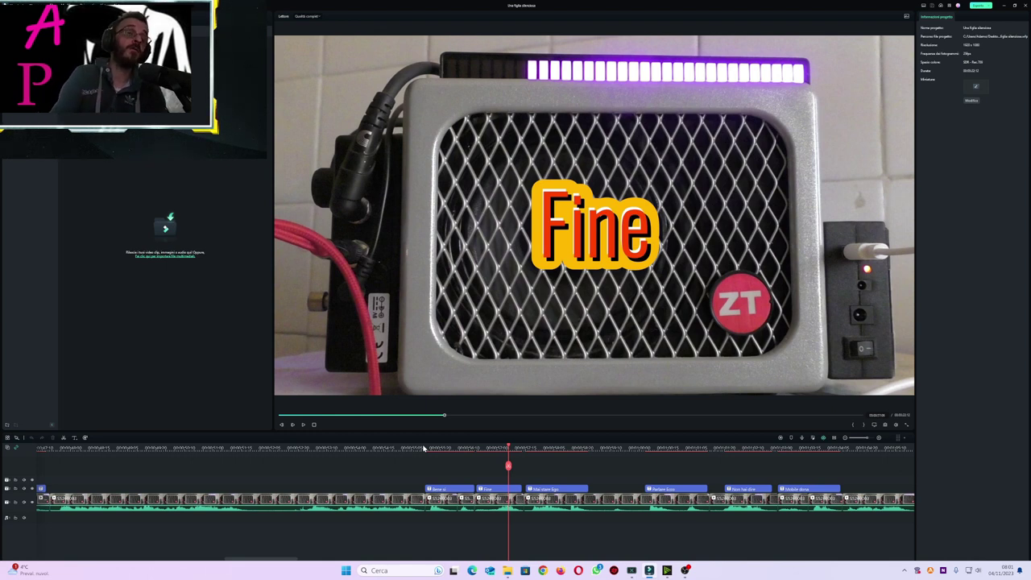
pyautogui.press('space')
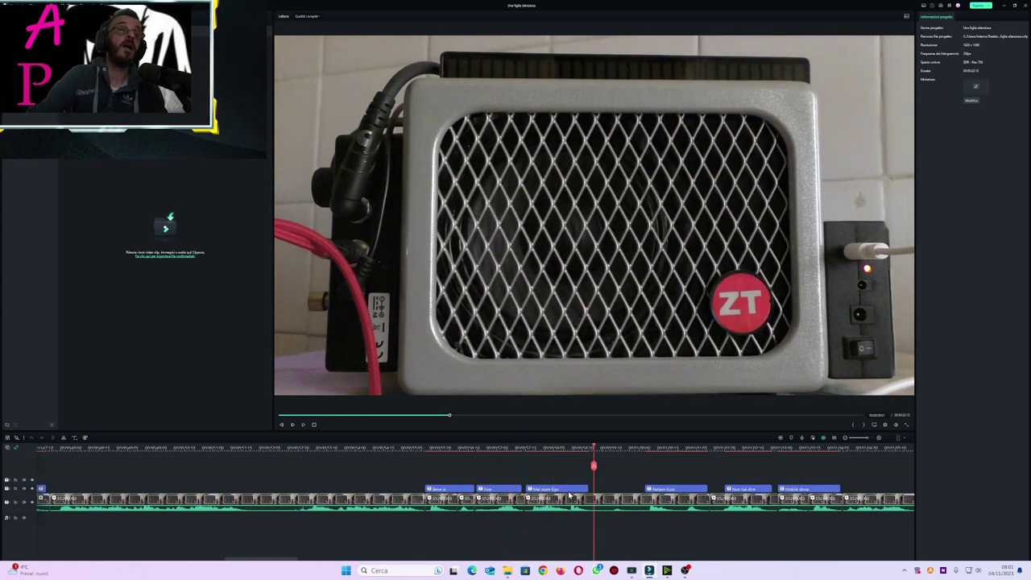
pyautogui.click(526, 448)
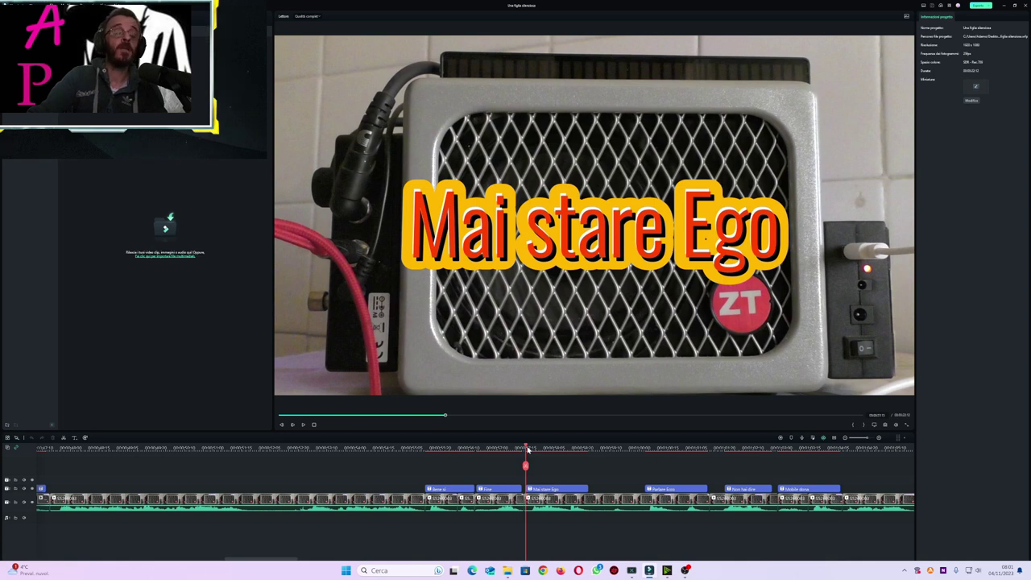
pyautogui.press('space')
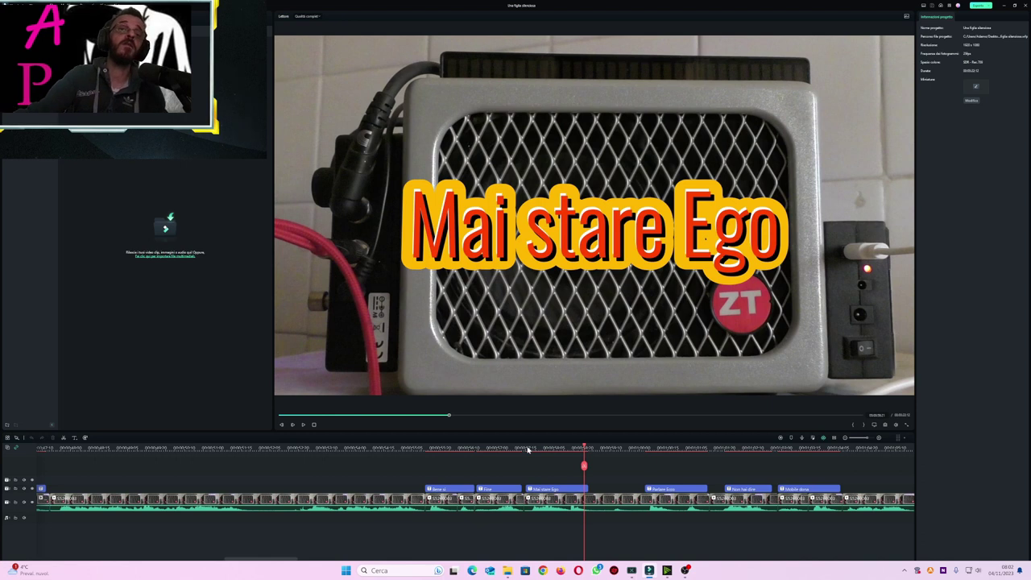
# Step: Review the captions after "Mai stare Ego", replaying "Non hai dire" and playing through "Mobile dona"
pyautogui.press('space')
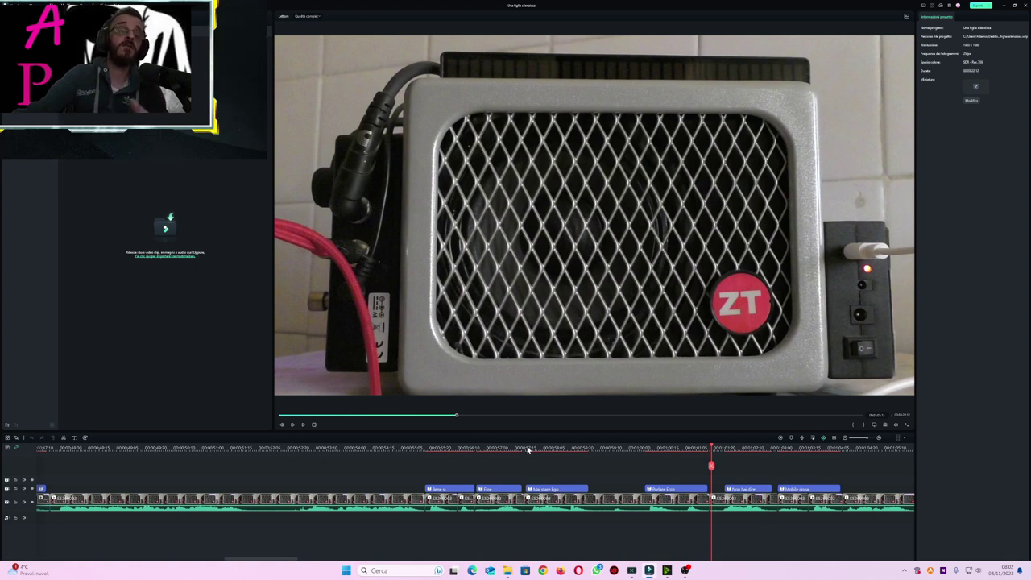
pyautogui.click(647, 447)
pyautogui.press('space')
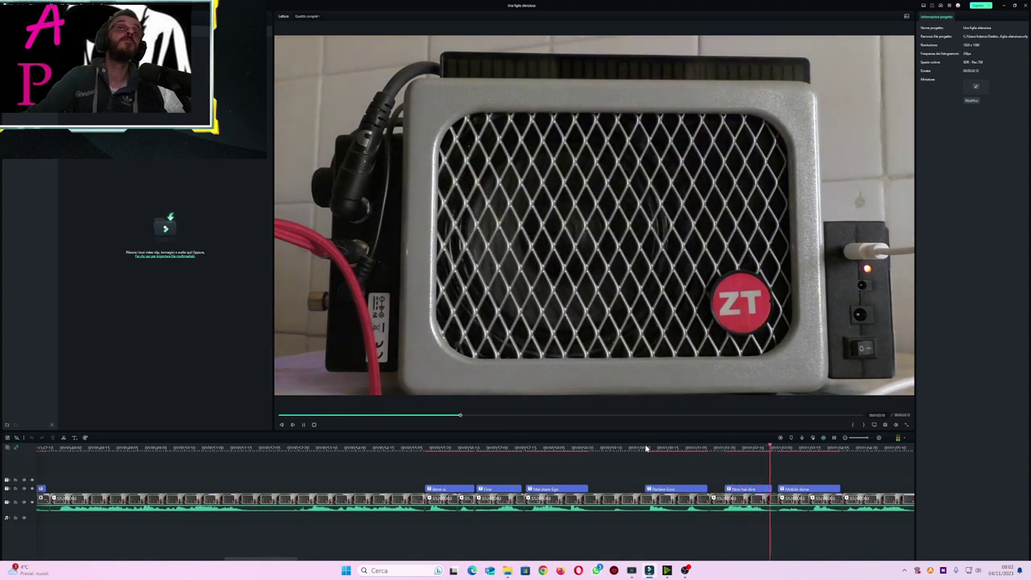
pyautogui.click(717, 449)
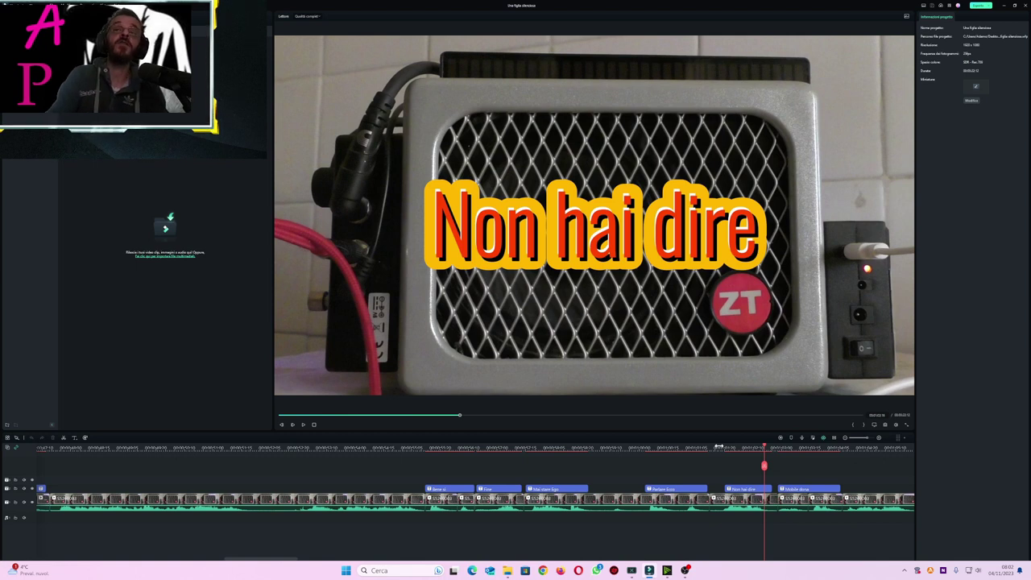
pyautogui.press('space')
pyautogui.press('space')
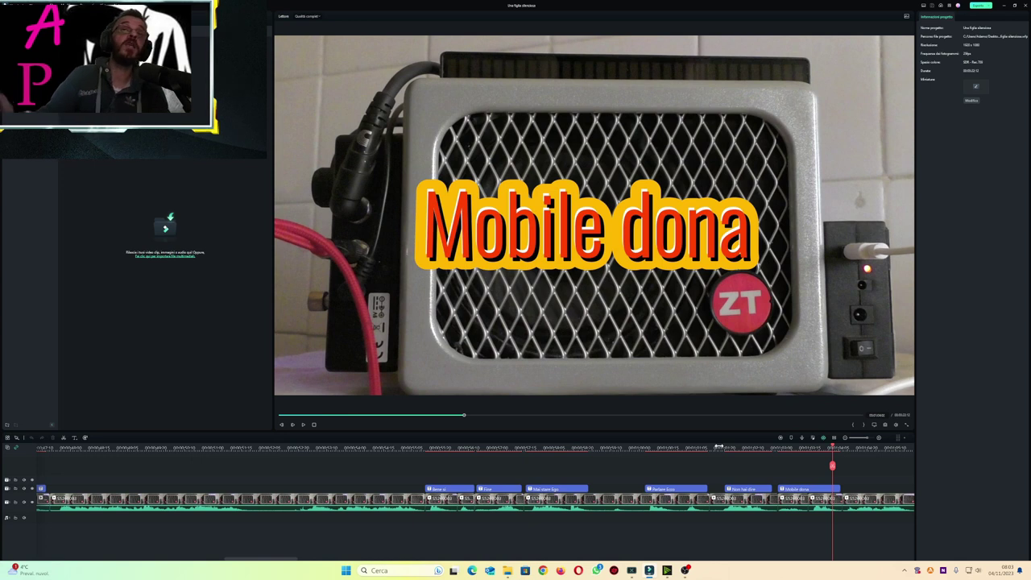
# Step: Play the uncaptioned stretch after "Mobile dona" and replay the "Bigotta ti vedo" caption
pyautogui.press('space')
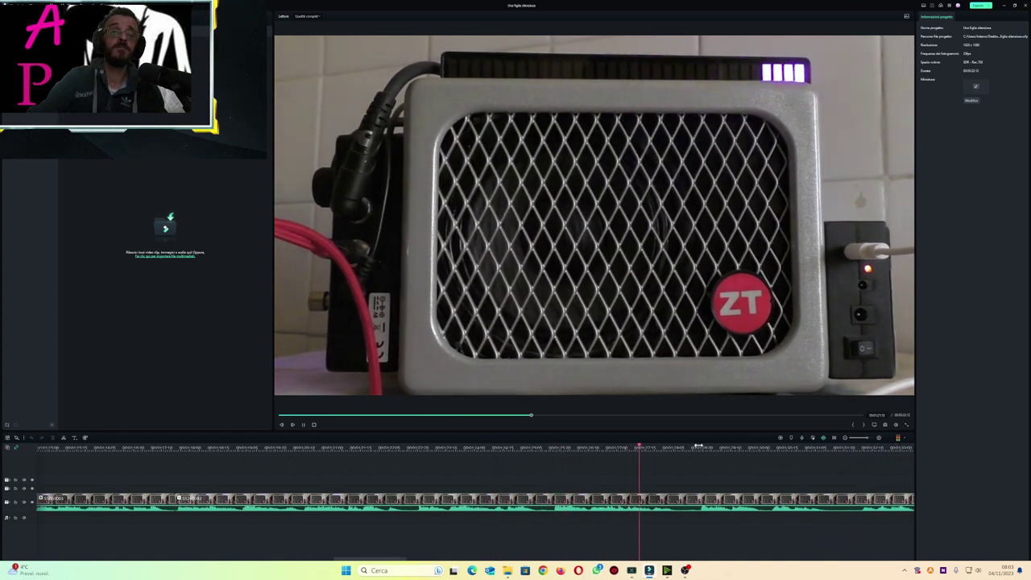
pyautogui.press('space')
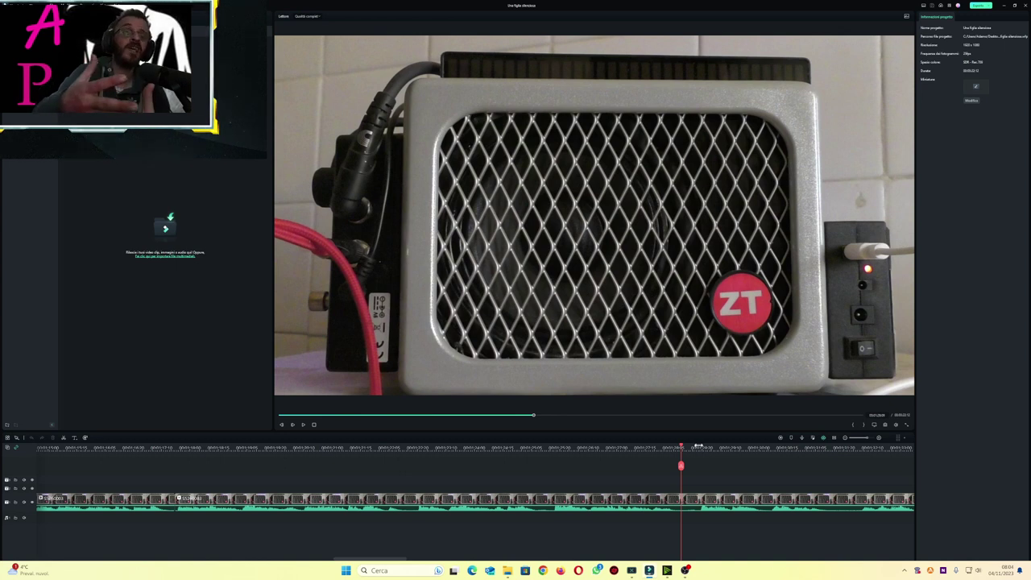
pyautogui.press('space')
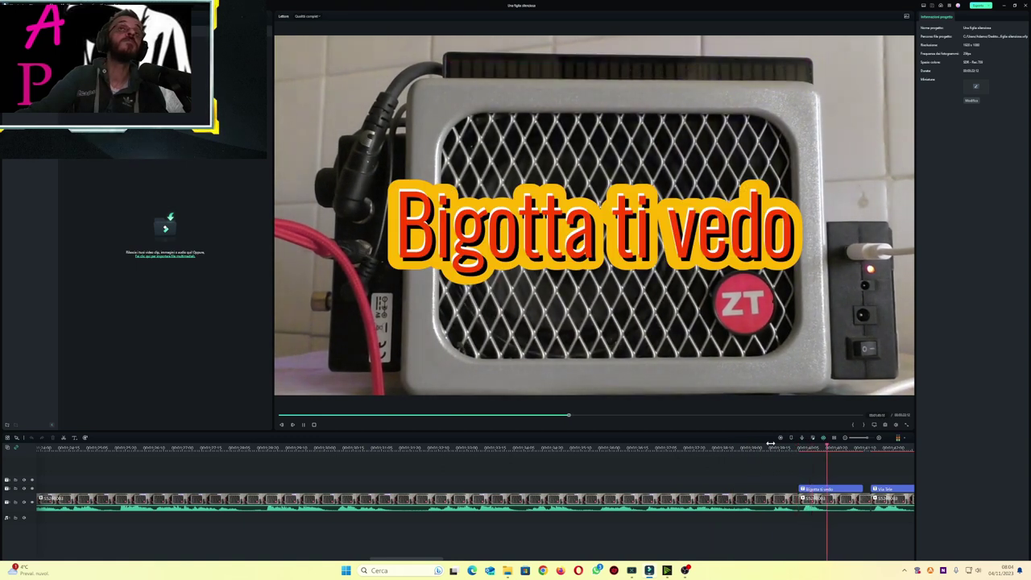
pyautogui.click(795, 448)
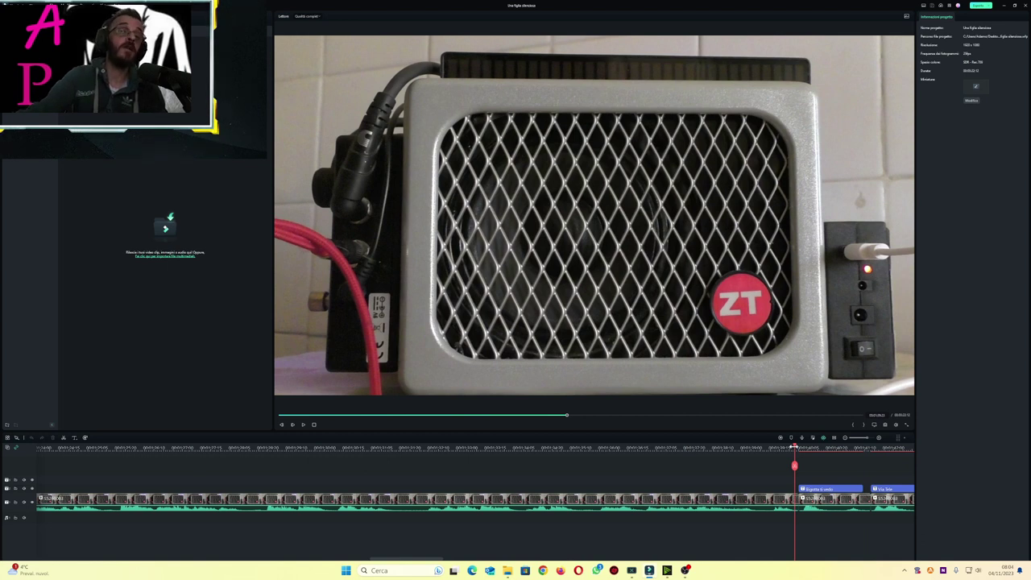
pyautogui.press('space')
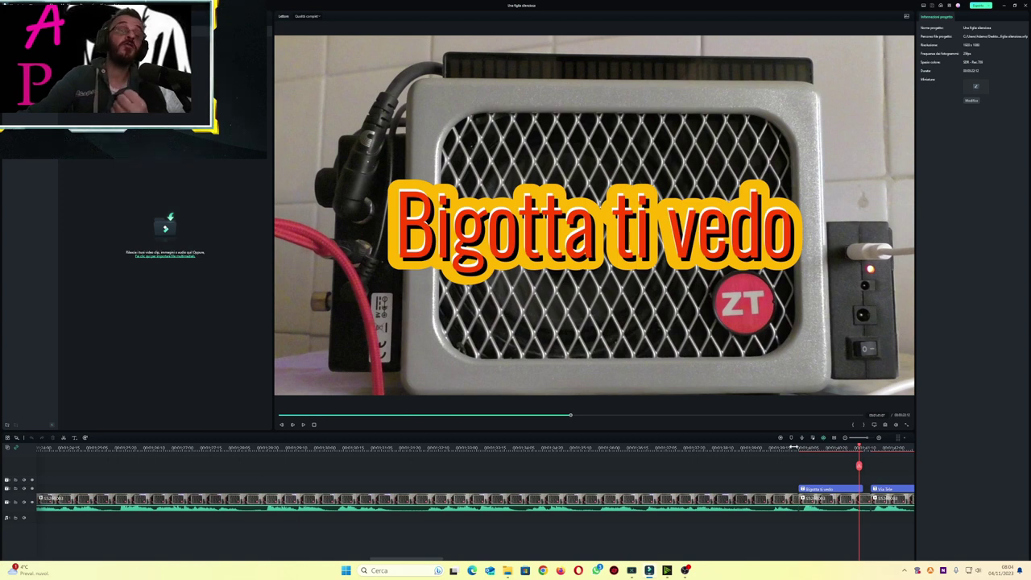
# Step: Play on past "Bigotta ti vedo" and replay the "Era messo li" caption
pyautogui.press('space')
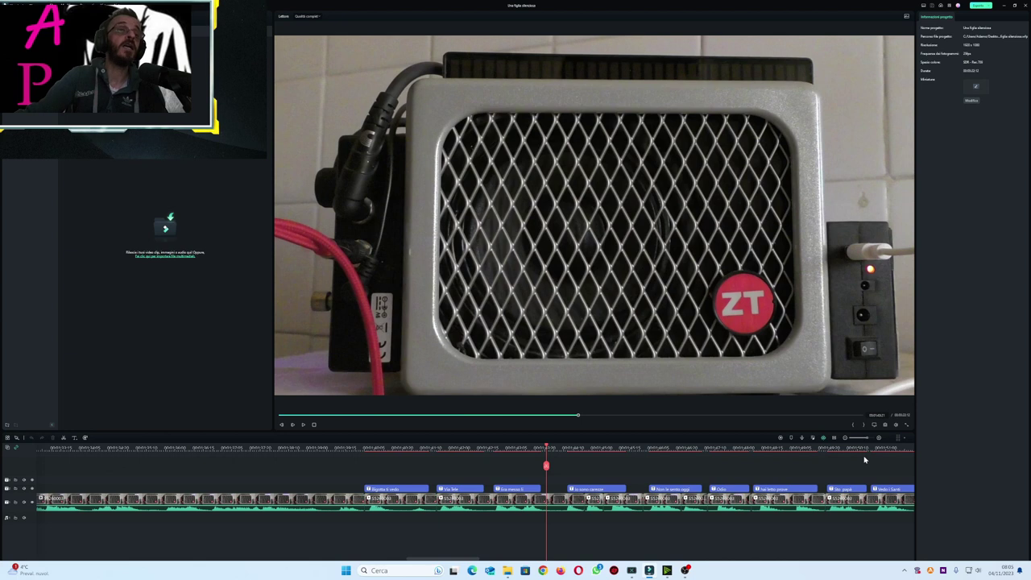
pyautogui.click(490, 447)
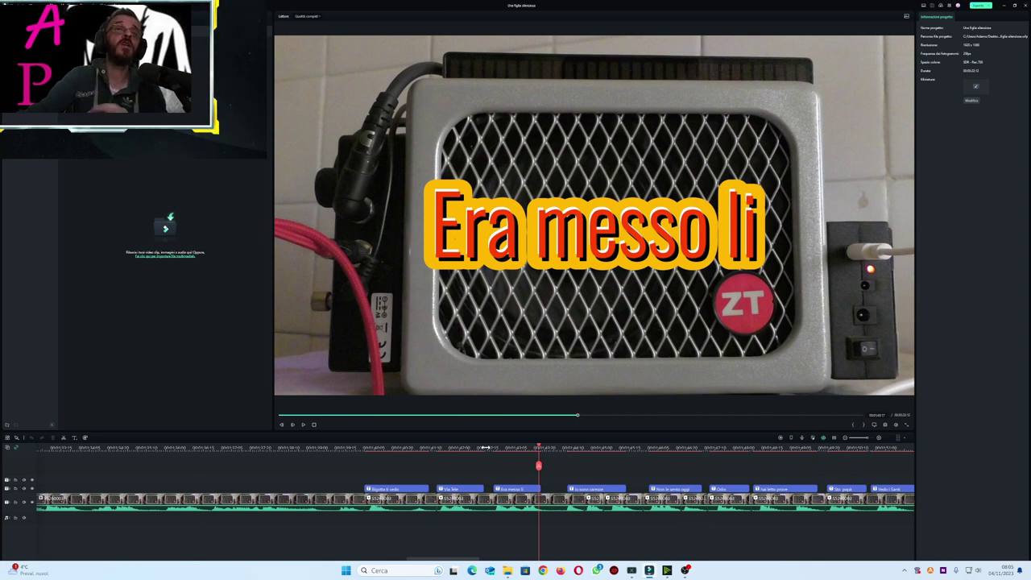
# Step: Play on past "Era messo li" and replay the "Io sono carezze" caption
pyautogui.press('space')
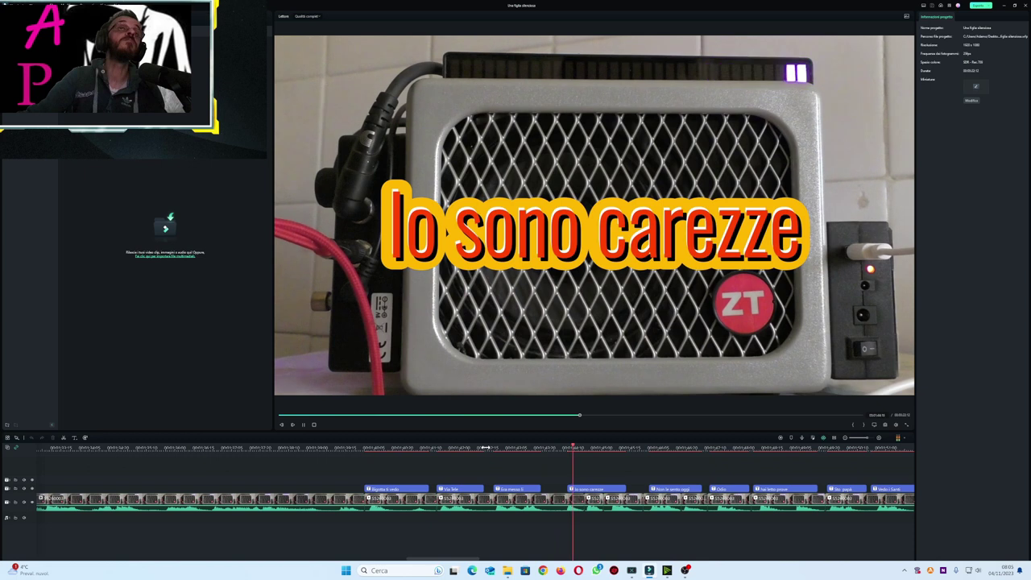
pyautogui.press('space')
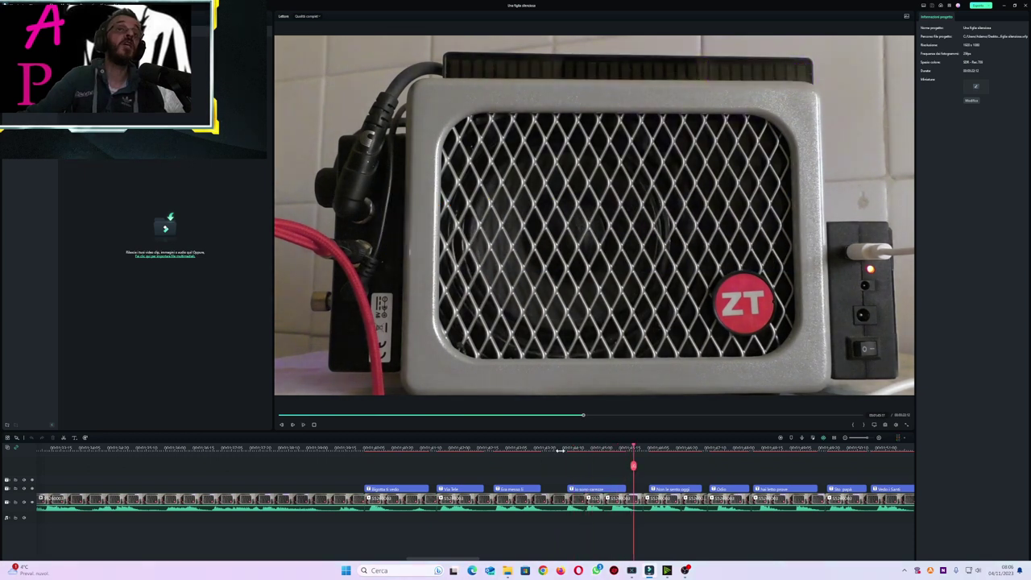
pyautogui.click(559, 448)
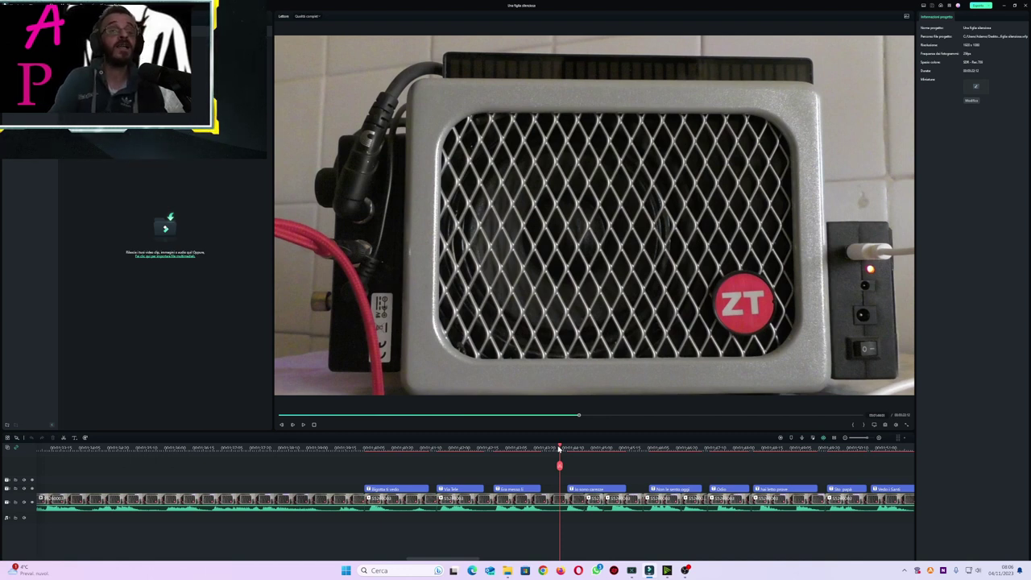
pyautogui.press('space')
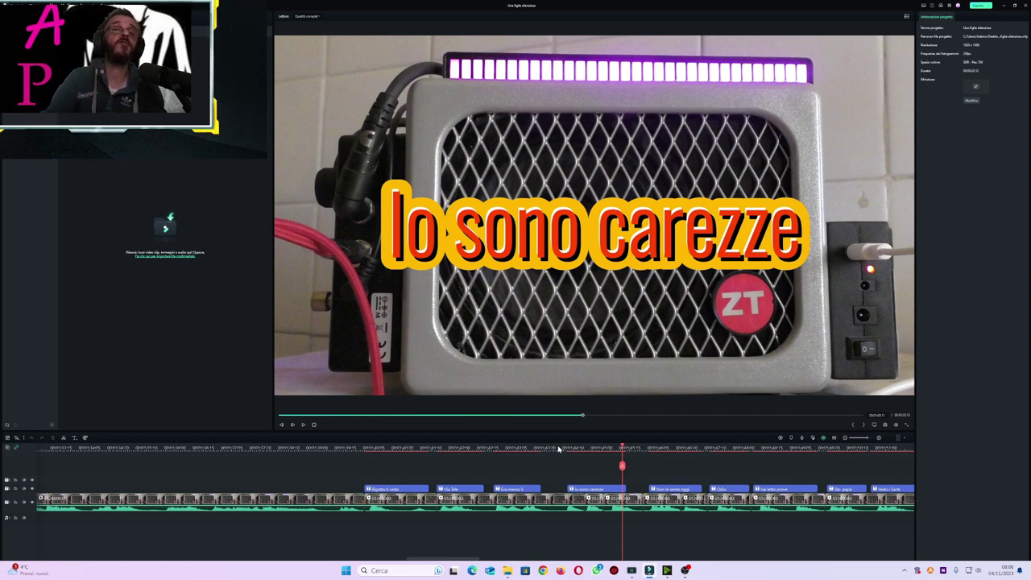
# Step: Play through the "Non le sento oggi" caption and replay that phrase
pyautogui.press('space')
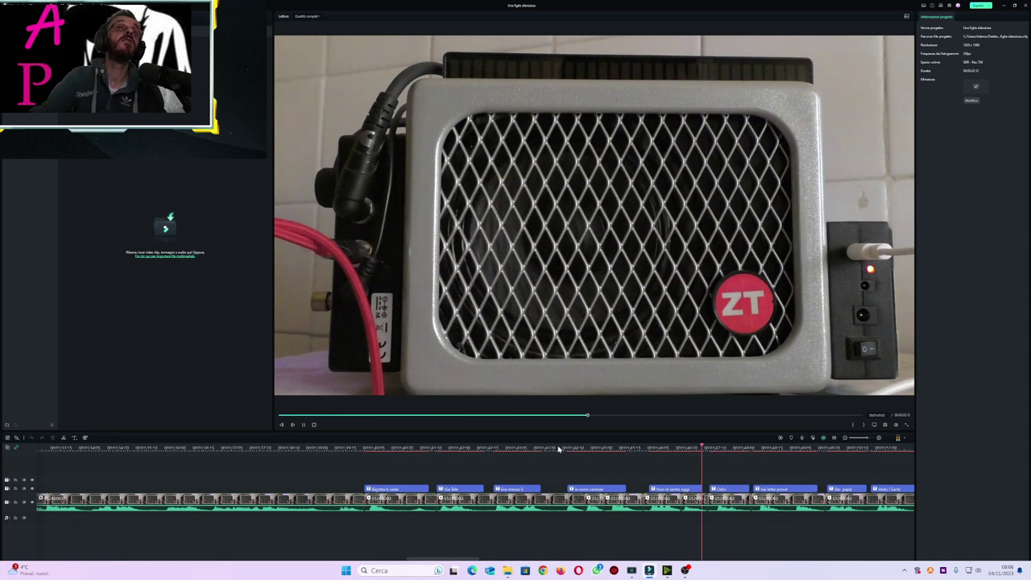
pyautogui.press('space')
pyautogui.click(636, 445)
pyautogui.press('space')
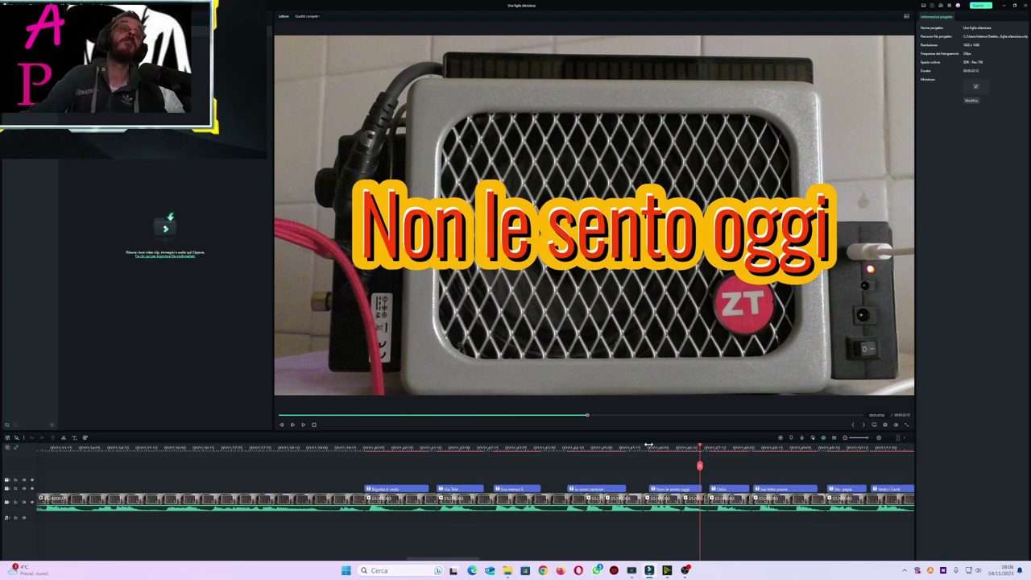
# Step: Play the captions following "Non le sento oggi" and replay the "Sto papà" phrase
pyautogui.press('space')
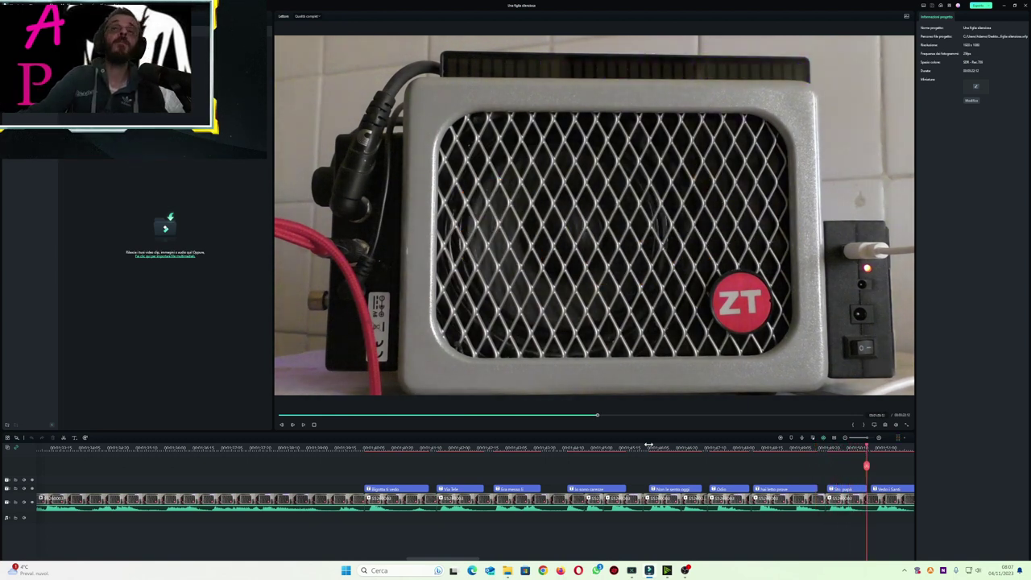
pyautogui.click(822, 448)
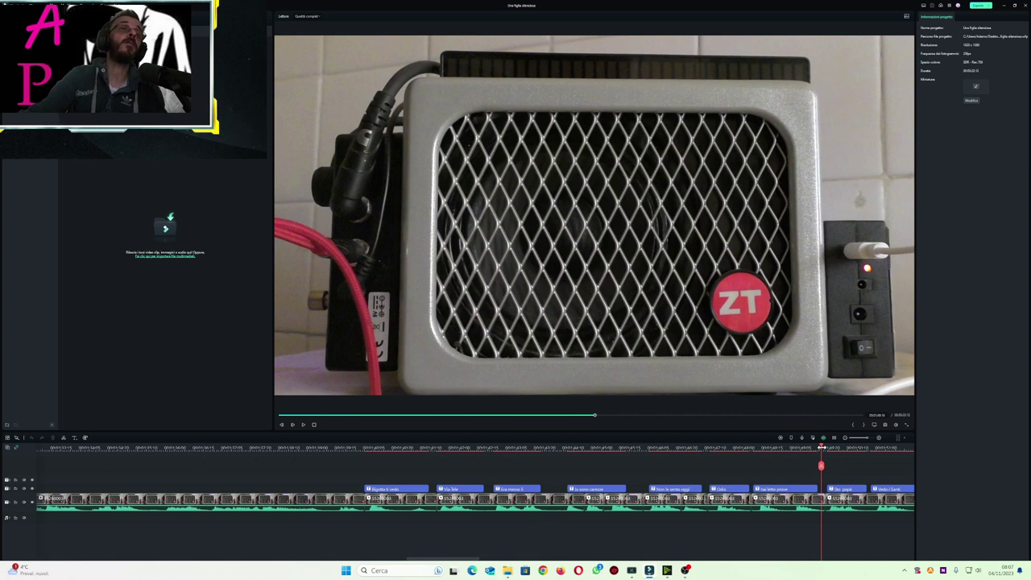
pyautogui.press('space')
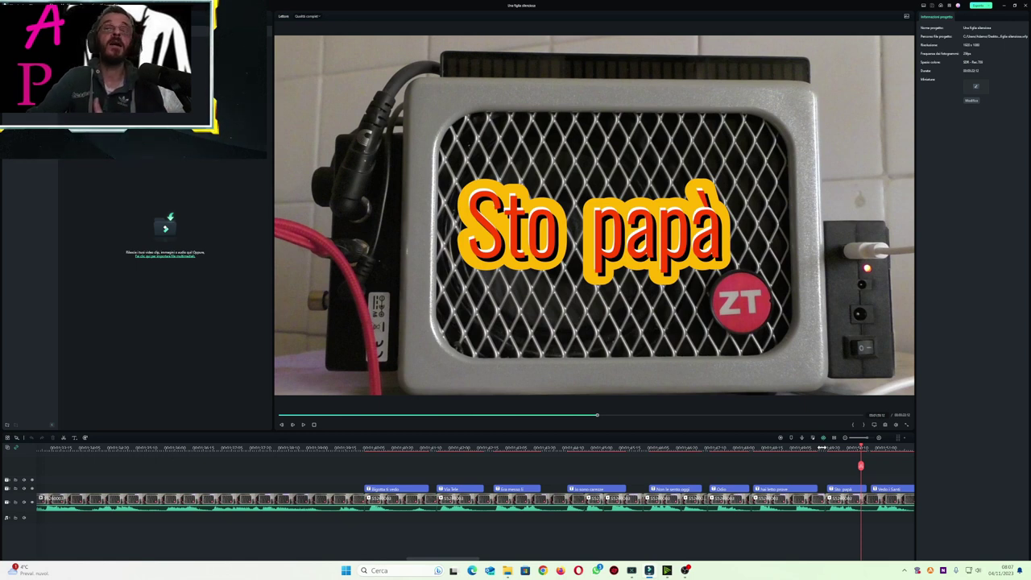
# Step: Play through "Vedo i Santi" and the next caption, replaying the "Parlare è inutile" phrase
pyautogui.press('space')
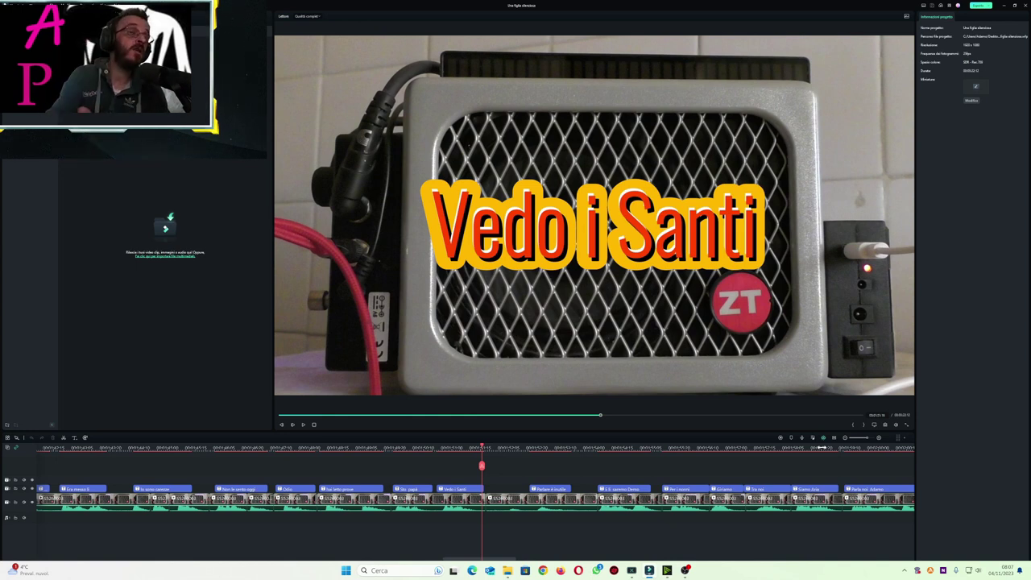
pyautogui.press('space')
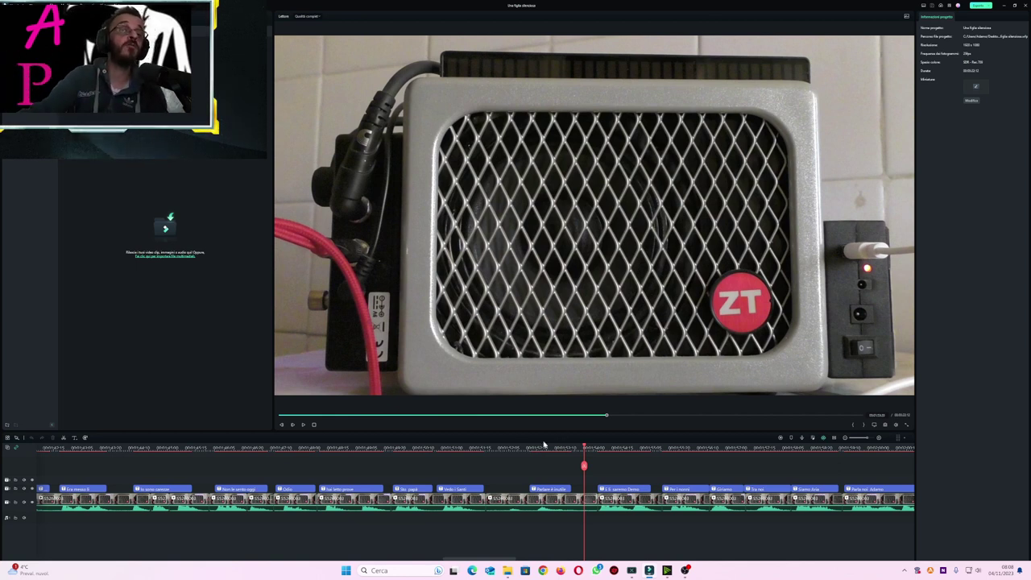
pyautogui.click(528, 448)
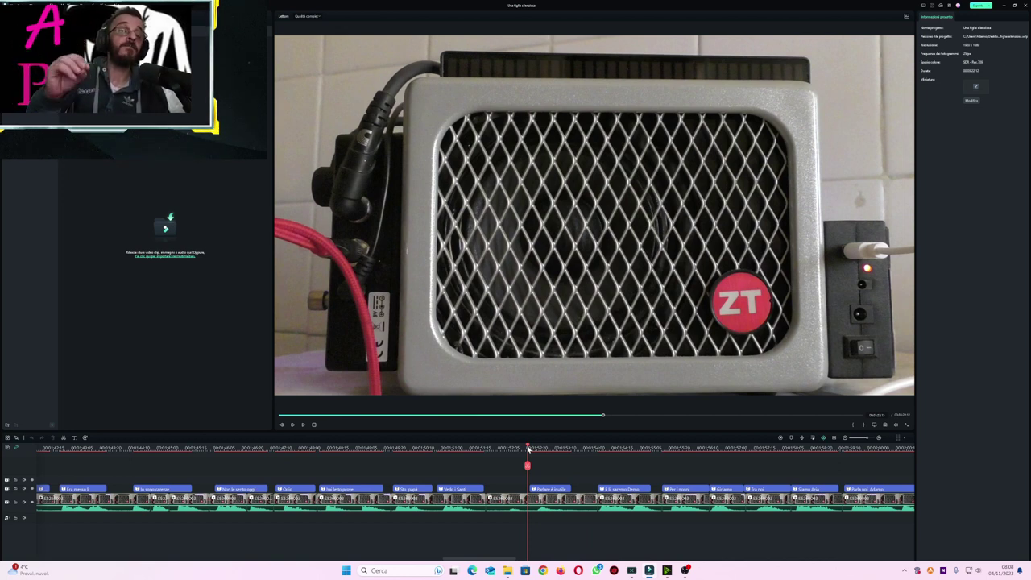
pyautogui.press('space')
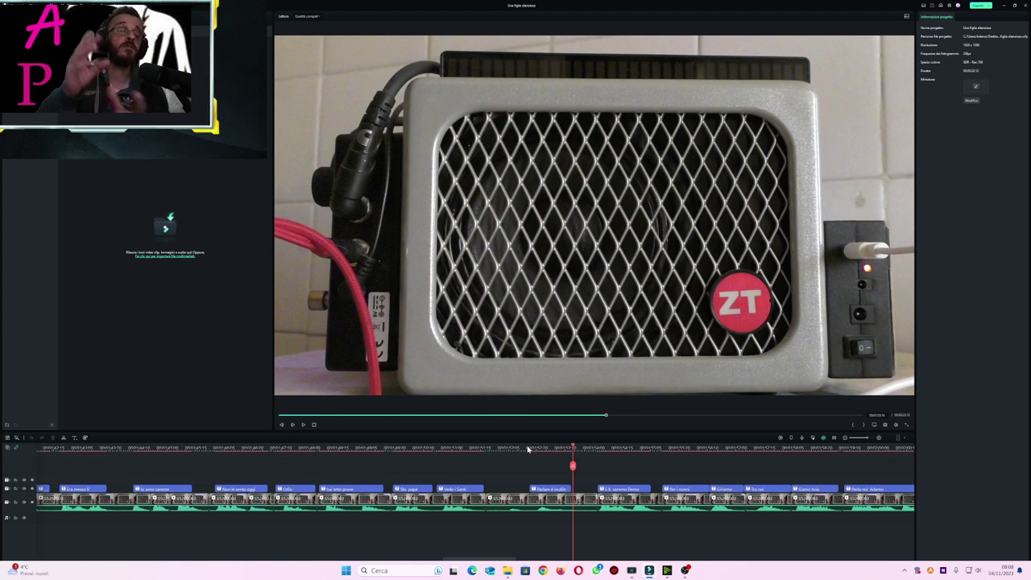
# Step: Play "E li saremo Demo", replay it, and continue through the "Per i nonni" caption
pyautogui.press('space')
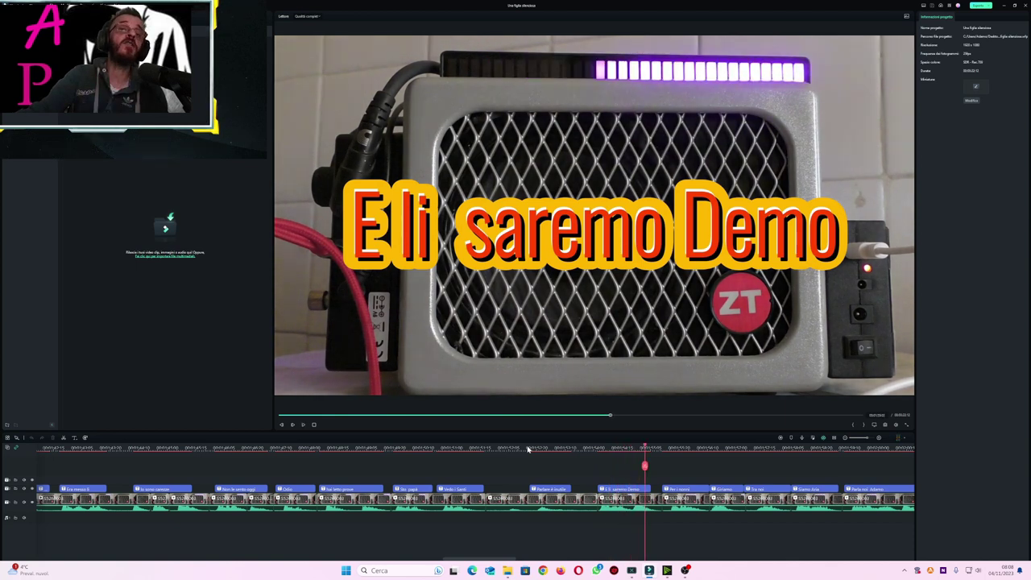
pyautogui.click(594, 448)
pyautogui.press('space')
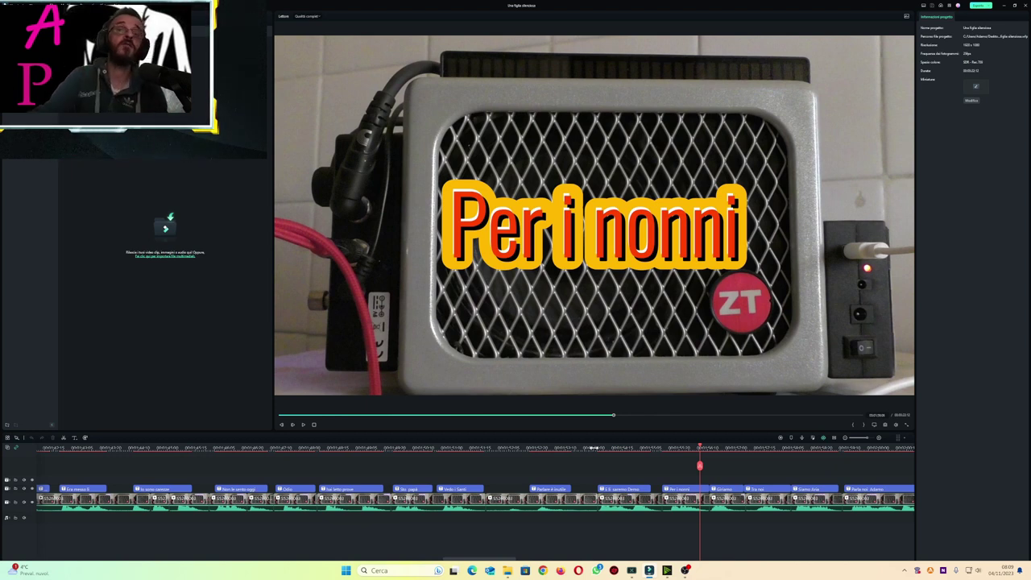
# Step: Play the "Giriamo", "Tra noi" and "Siamo Aria" captions one at a time, pausing after each
pyautogui.press('space')
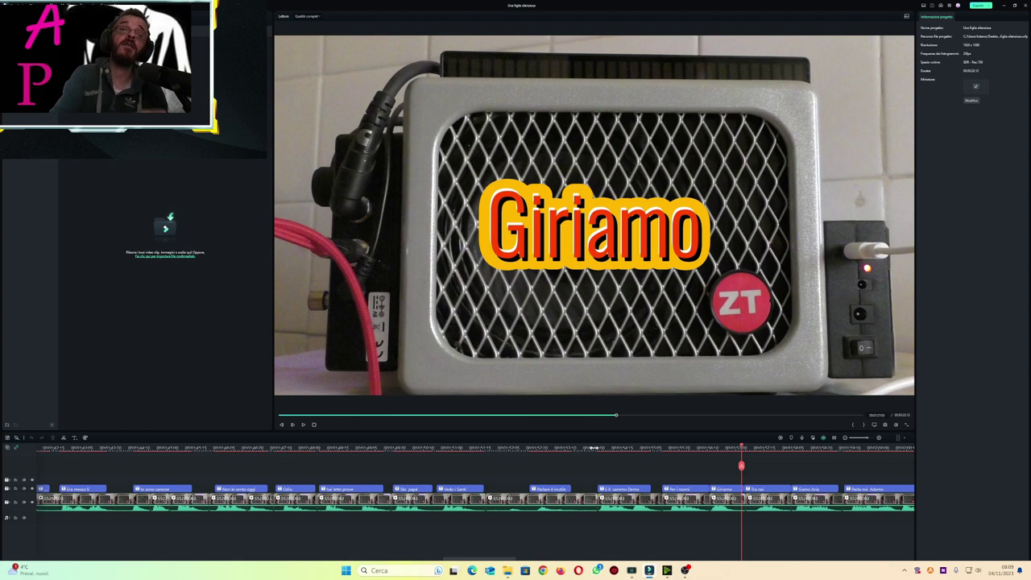
pyautogui.press('space')
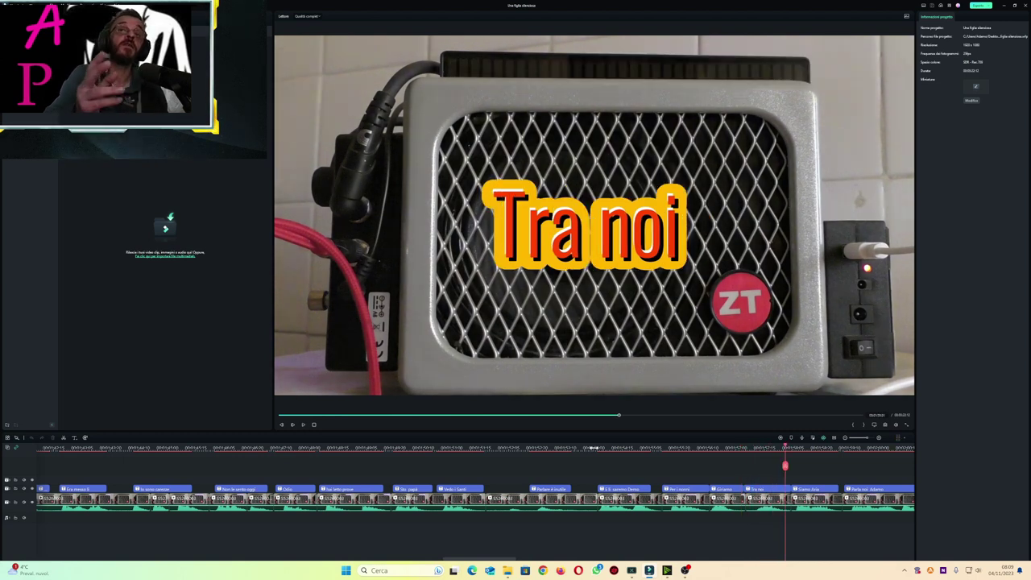
pyautogui.press('space')
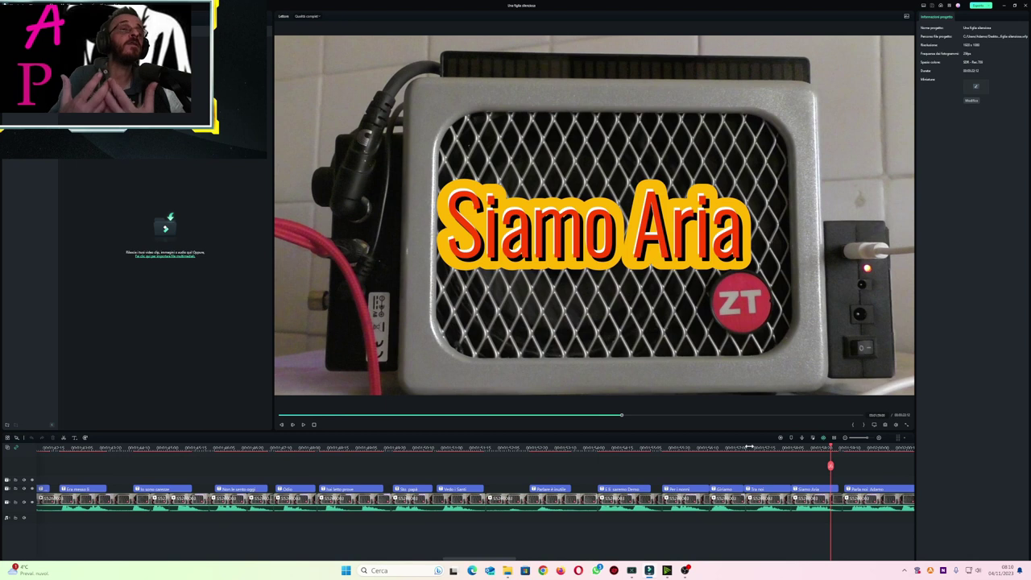
# Step: Play through the two-line caption beginning "Parla noi" after "Siamo Aria" and replay it
pyautogui.press('space')
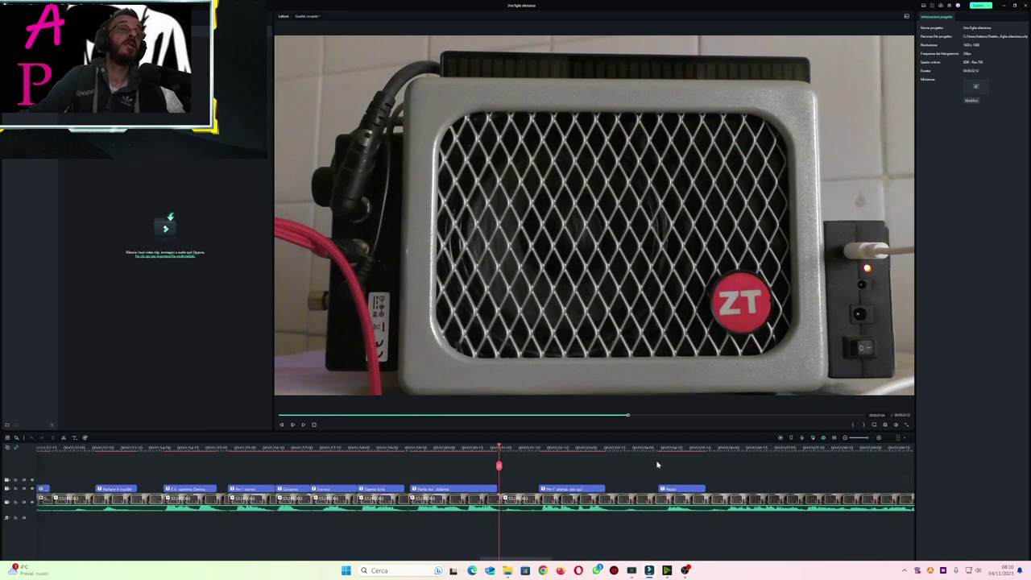
pyautogui.click(407, 449)
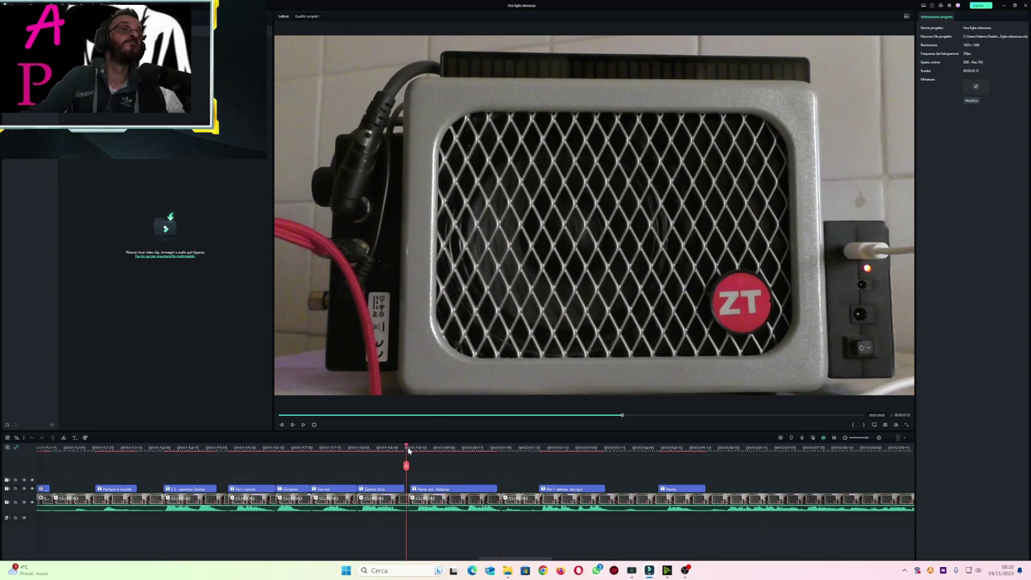
pyautogui.press('space')
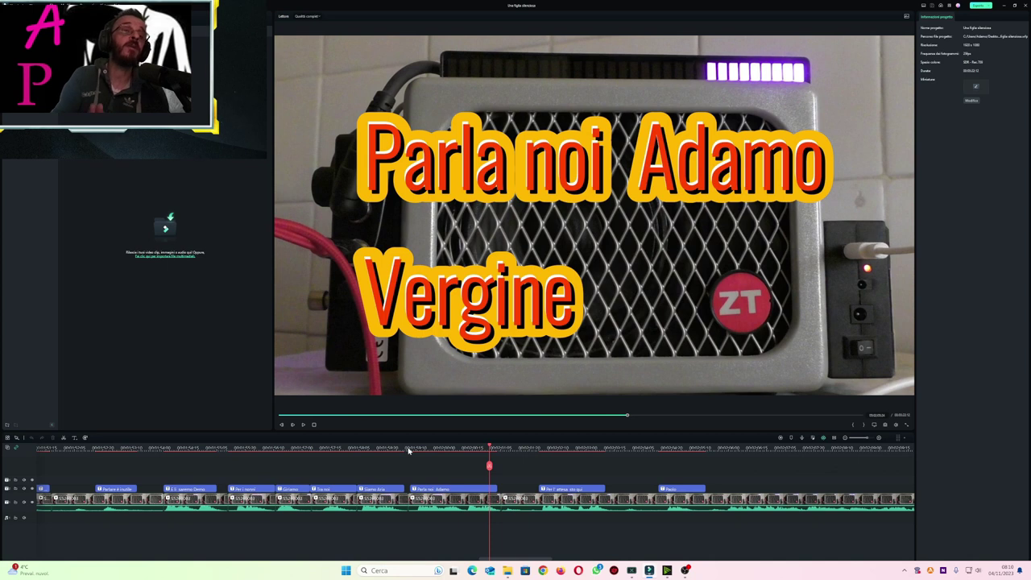
# Step: Play on to the caption beginning "Per l'attesa", replay it, and continue through the following single-name caption
pyautogui.press('space')
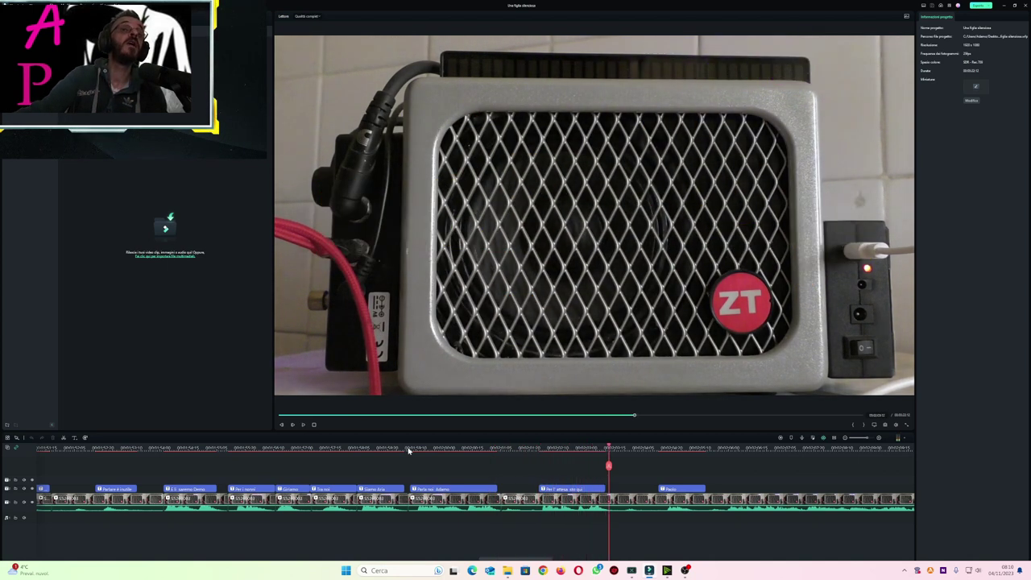
pyautogui.click(535, 448)
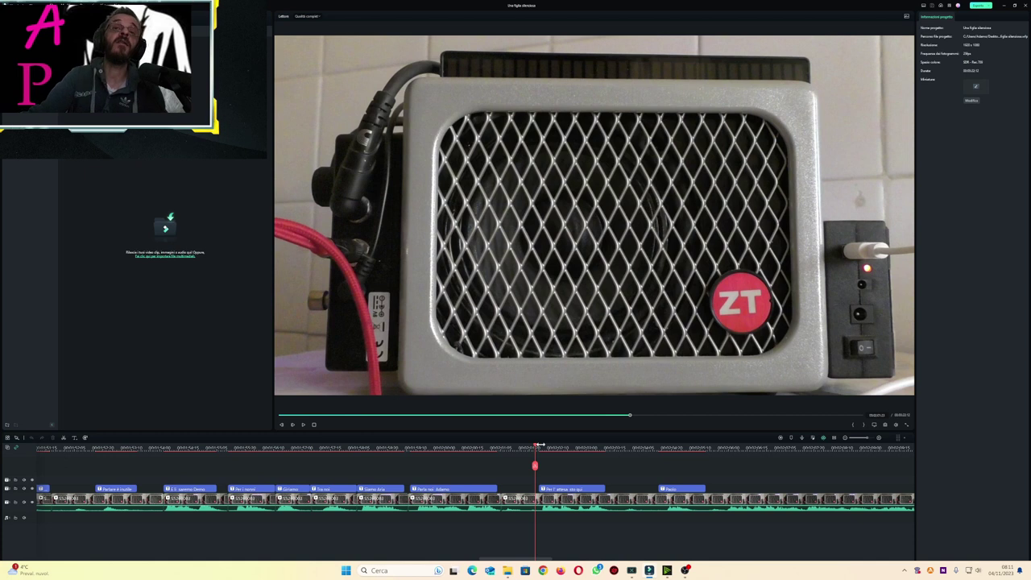
pyautogui.press('space')
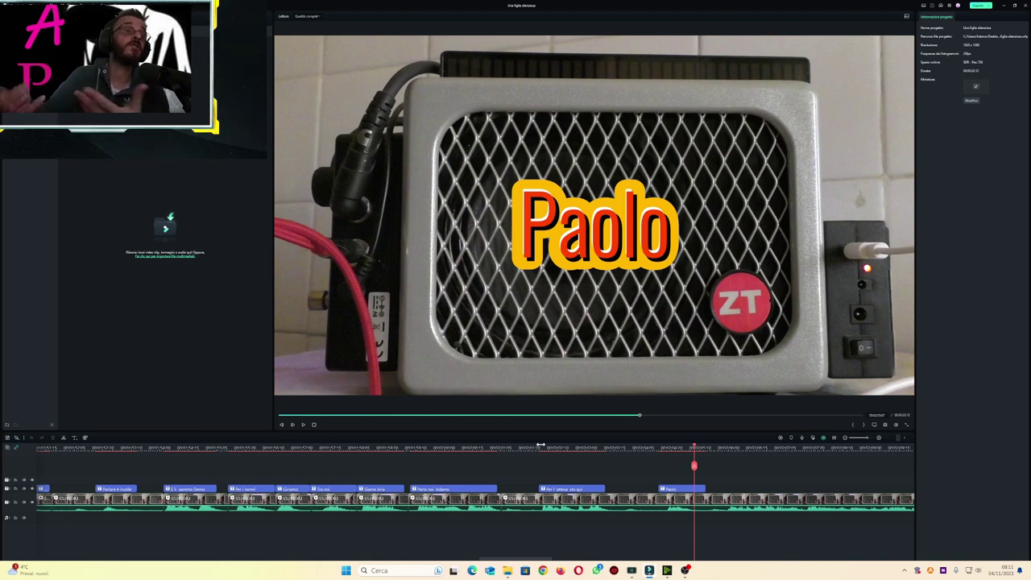
# Step: Play the long uncaptioned stretch up to just before the "Li spia occhio li fine" caption
pyautogui.press('space')
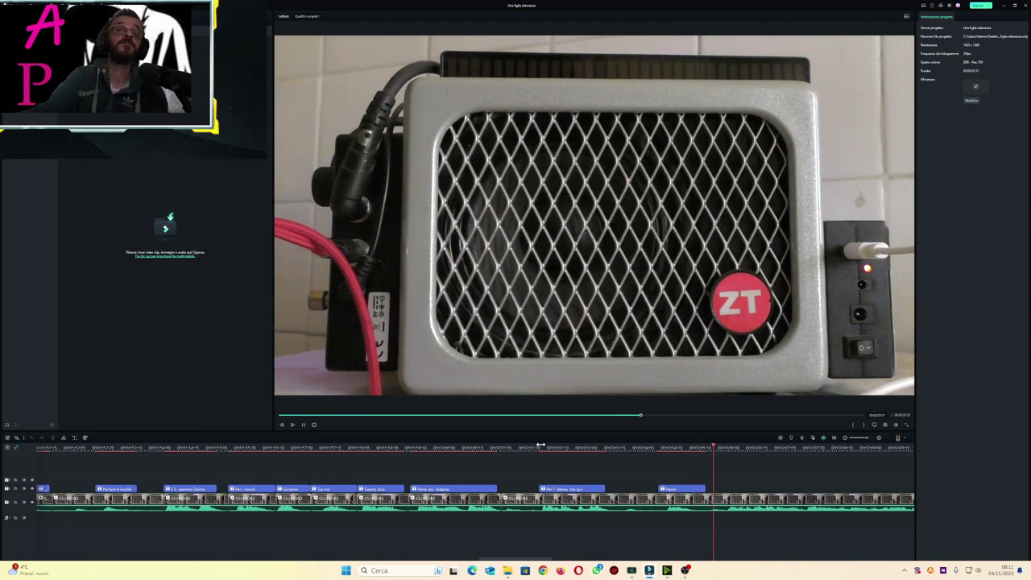
pyautogui.click(847, 440)
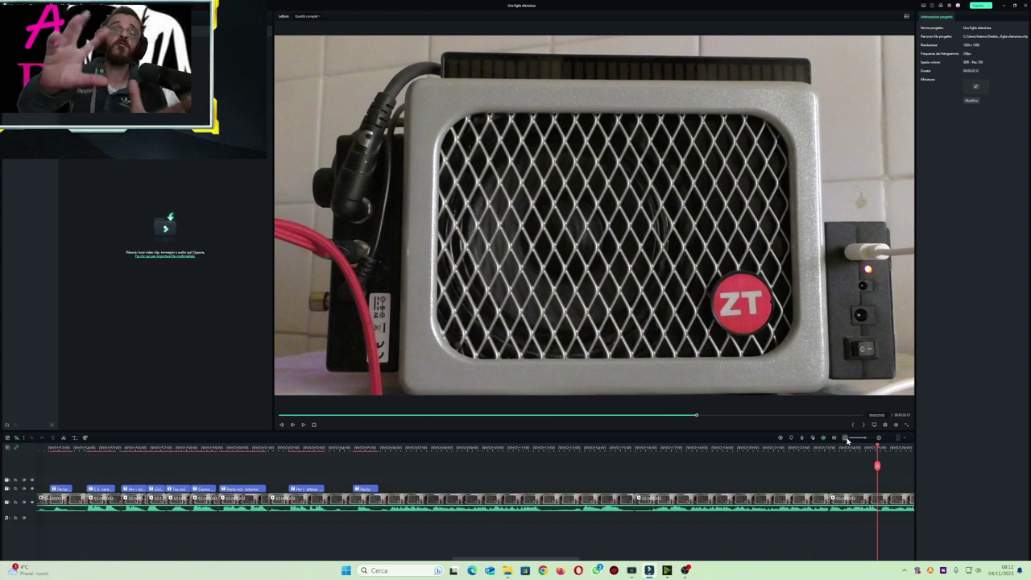
pyautogui.press('space')
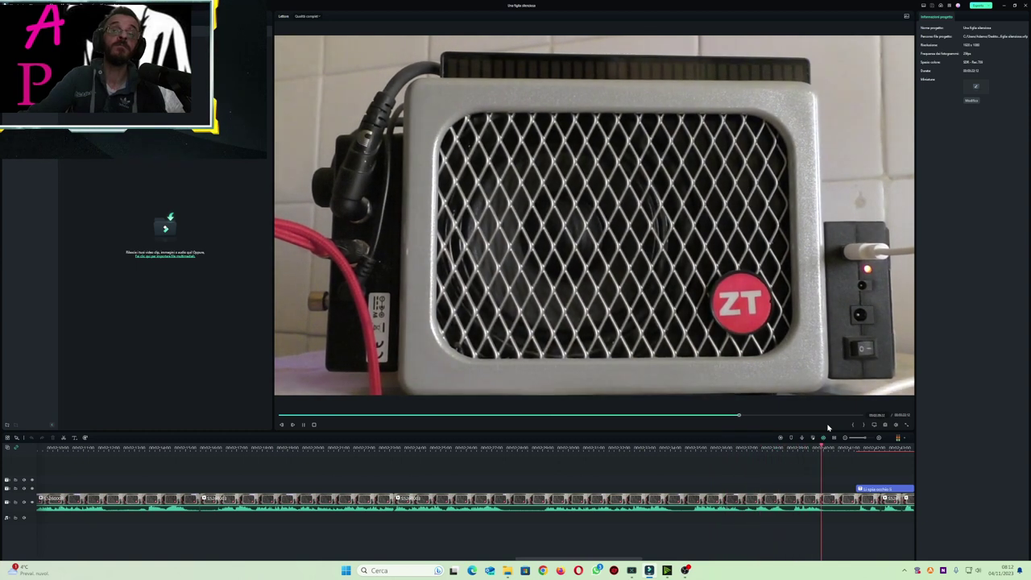
pyautogui.press('space')
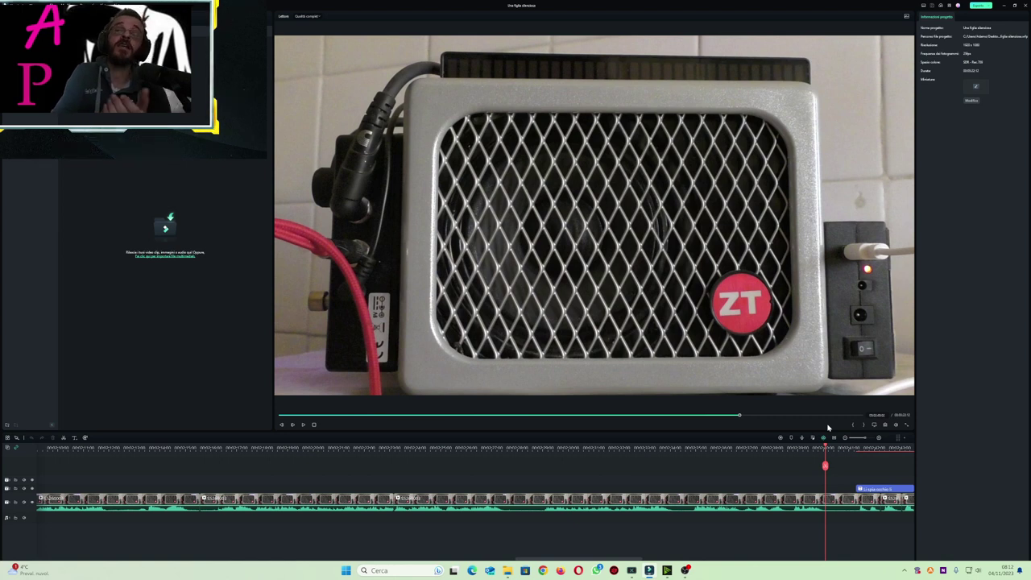
# Step: Play through "Li spia occhio li fine" and "Bugiarda", replaying the "Bugiarda" phrase
pyautogui.press('space')
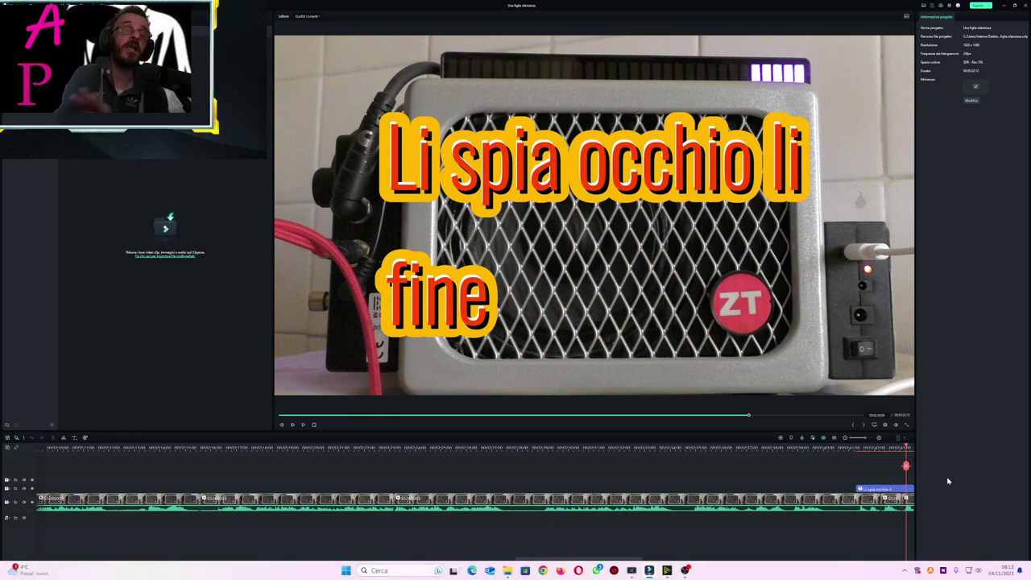
pyautogui.press('space')
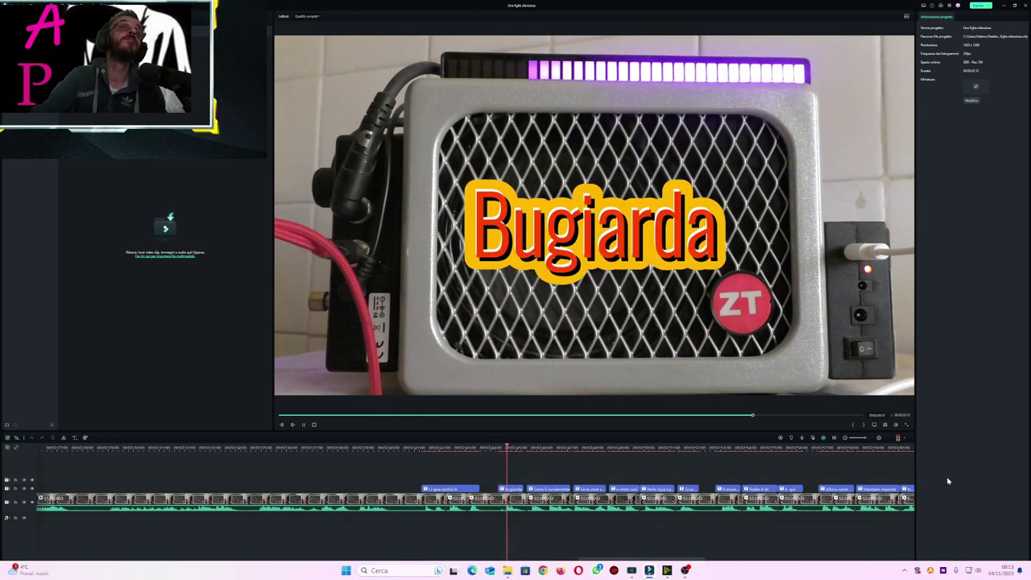
pyautogui.press('space')
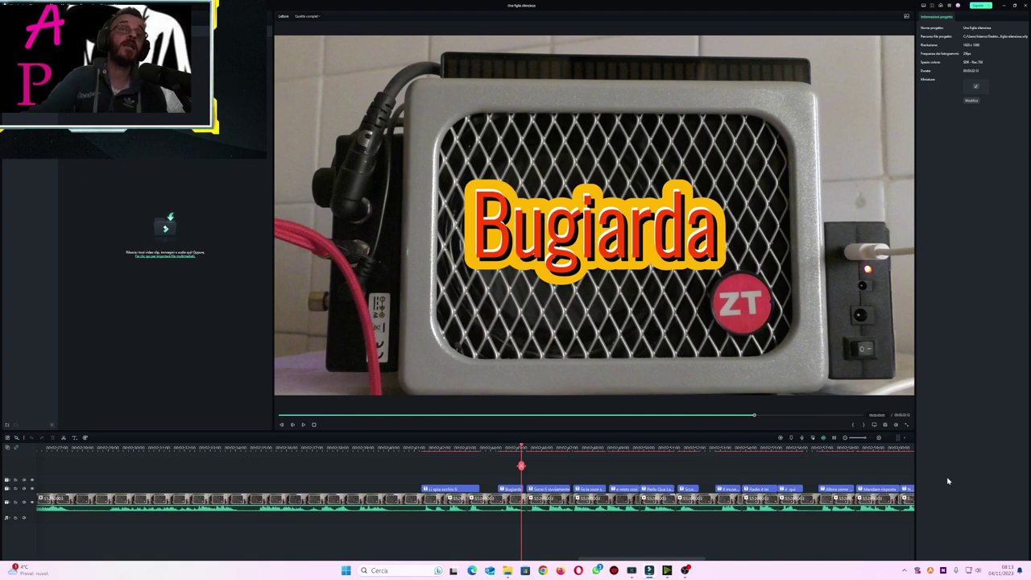
pyautogui.click(488, 448)
pyautogui.click(500, 448)
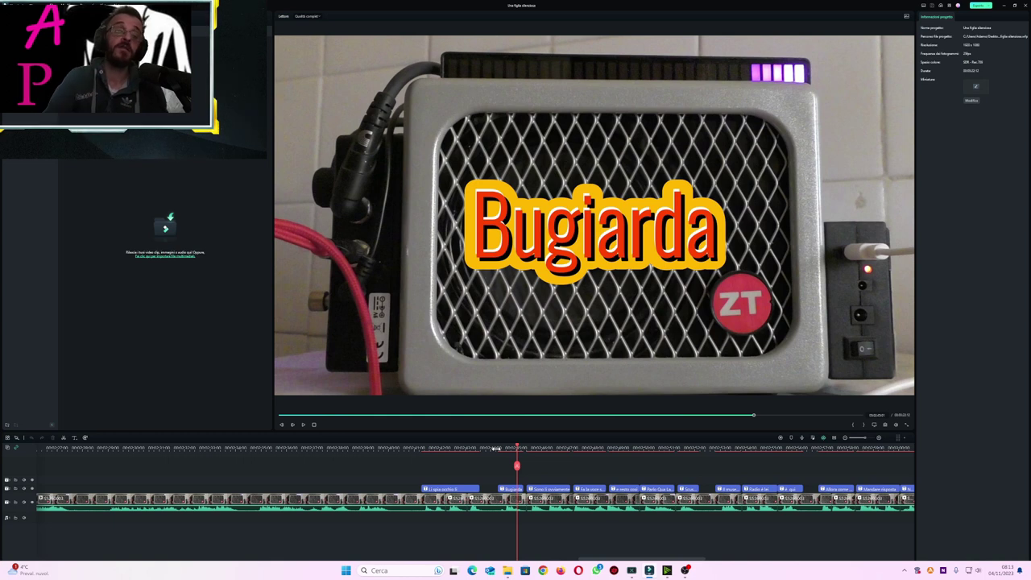
# Step: Play on from "Sono li ovviamente" and stop at the "e resto cosi" caption
pyautogui.press('space')
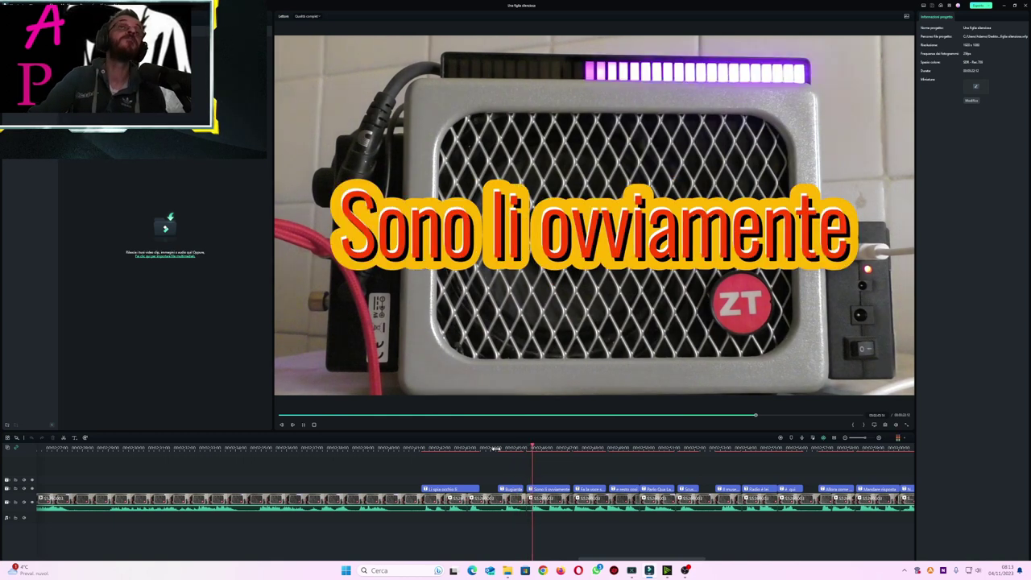
pyautogui.press('space')
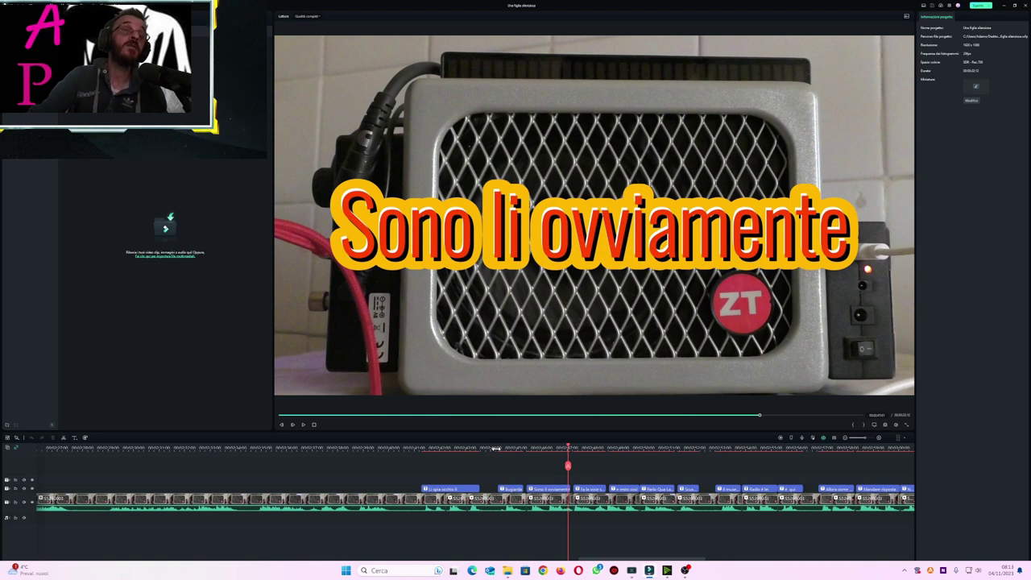
pyautogui.press('space')
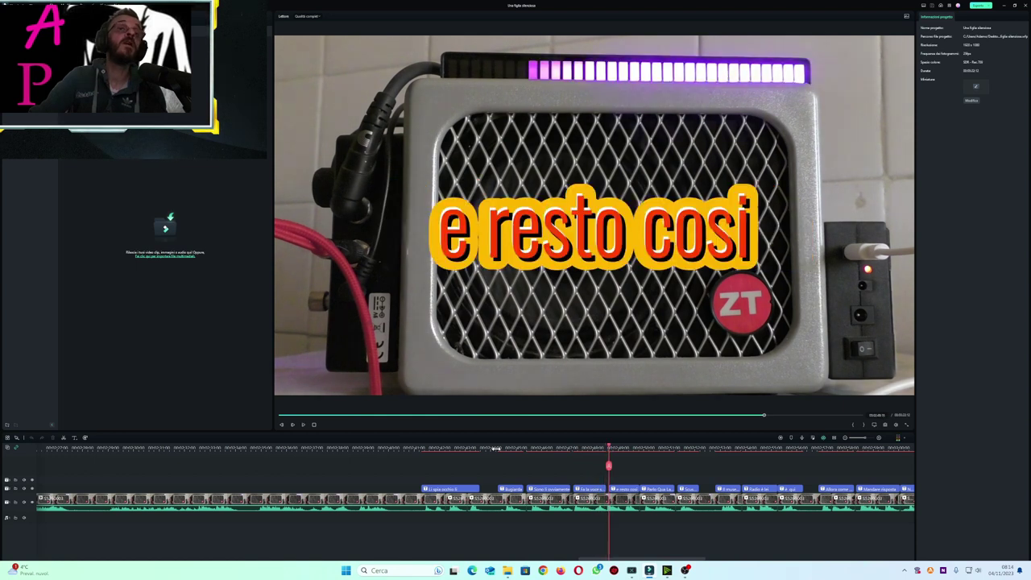
# Step: Replay the caption preceding "e resto cosi", replay "e resto cosi" itself, and continue to the "Scusami" caption
pyautogui.click(572, 447)
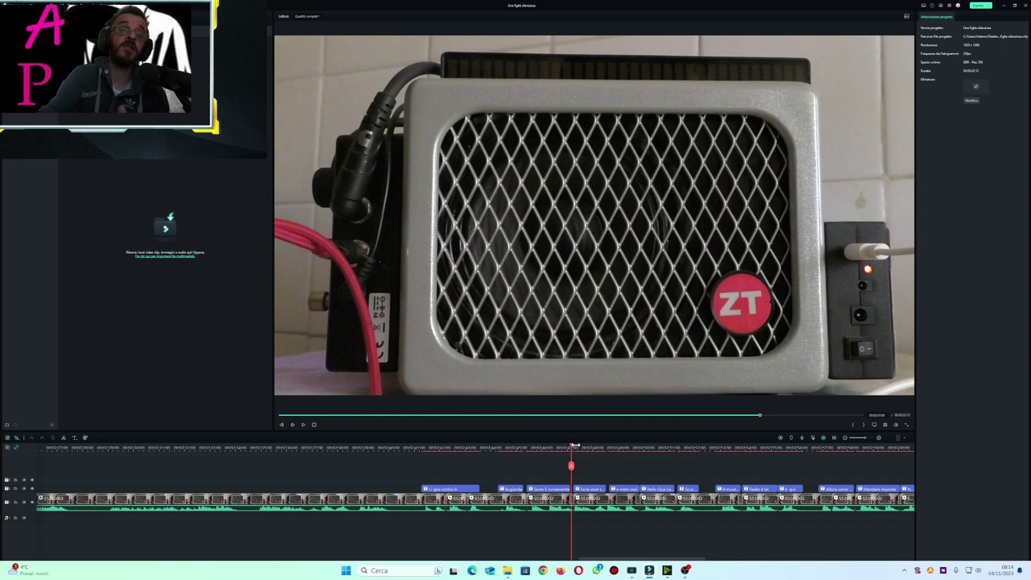
pyautogui.press('space')
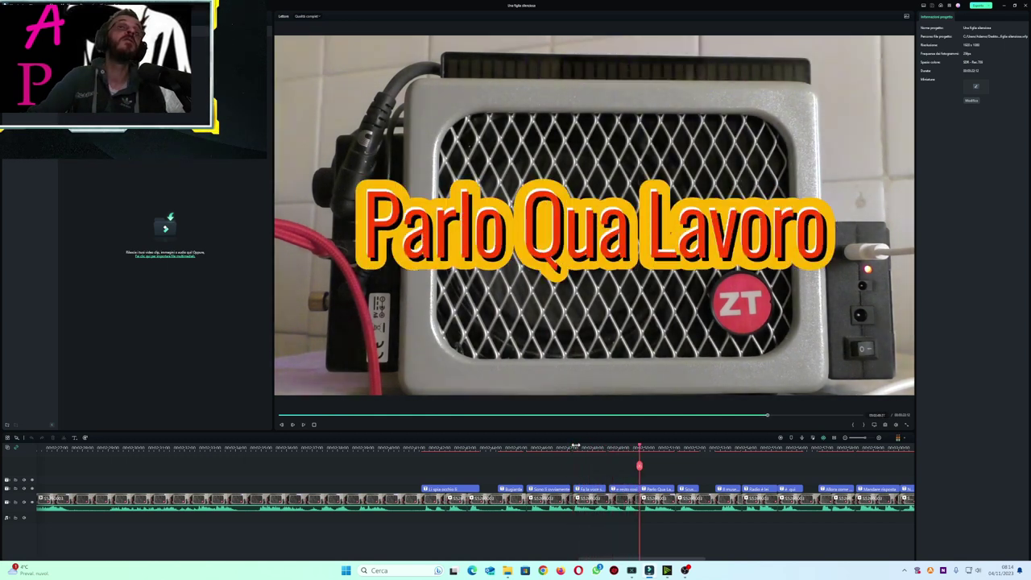
pyautogui.click(613, 447)
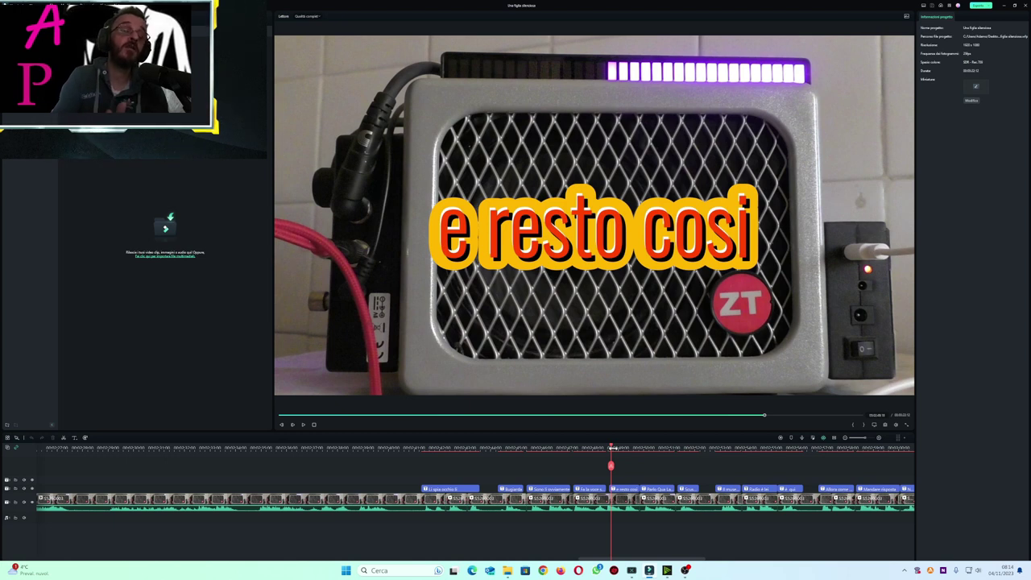
pyautogui.press('space')
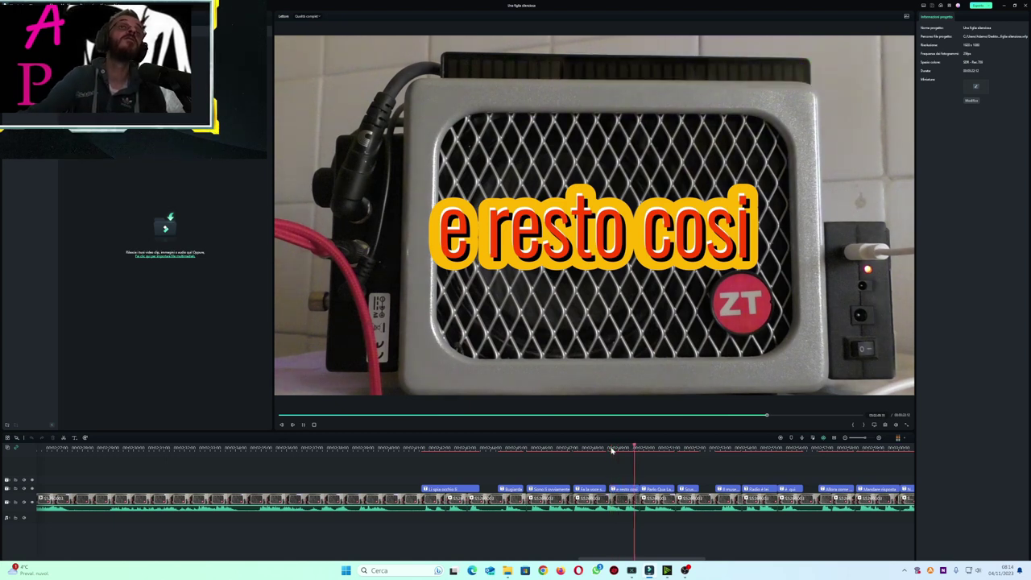
pyautogui.press('space')
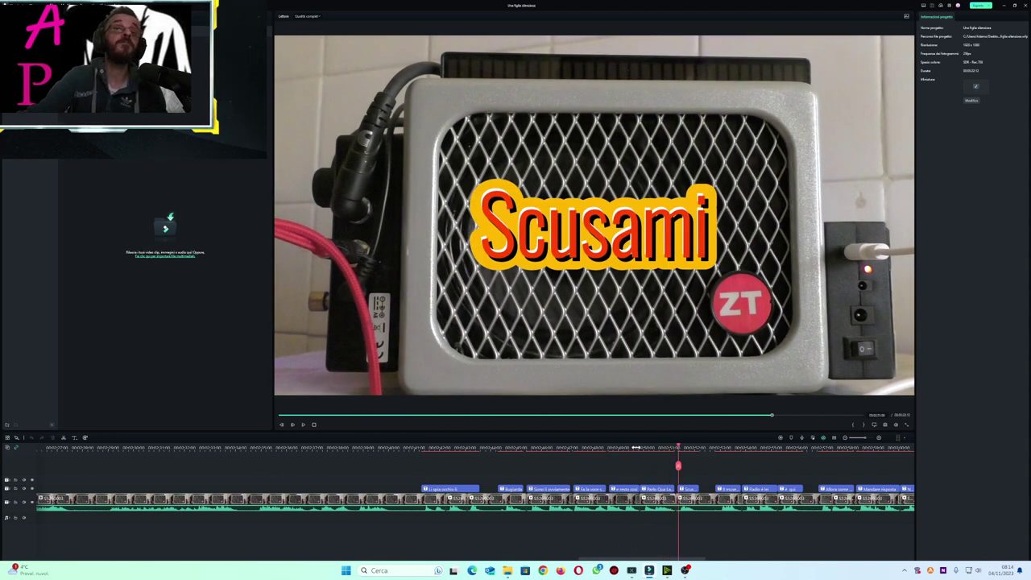
# Step: Replay the "Parlo Qua Lavoro" phrase and play on past "Scusami" to the "Radio è lei" caption
pyautogui.click(639, 447)
pyautogui.press('space')
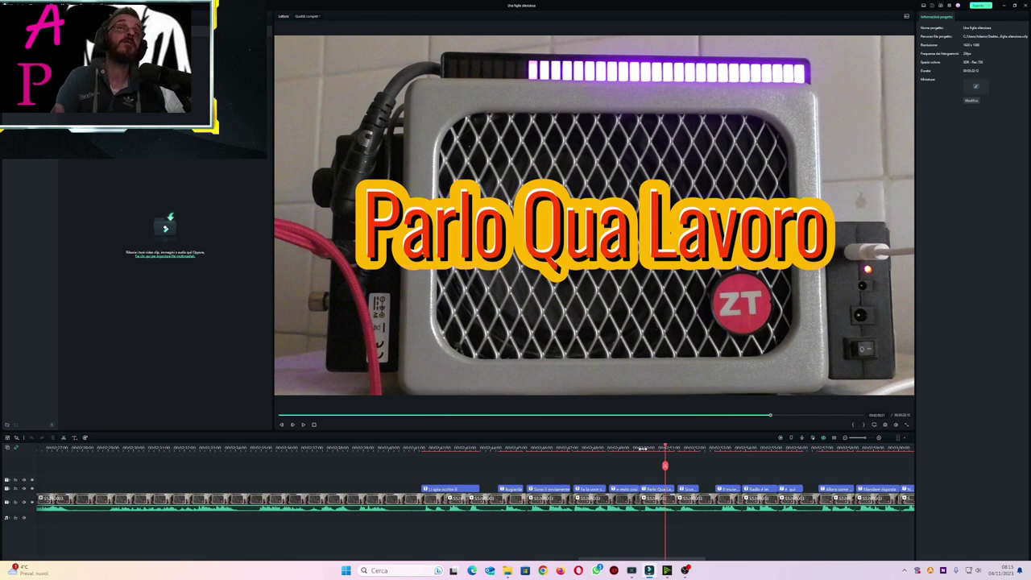
pyautogui.press('space')
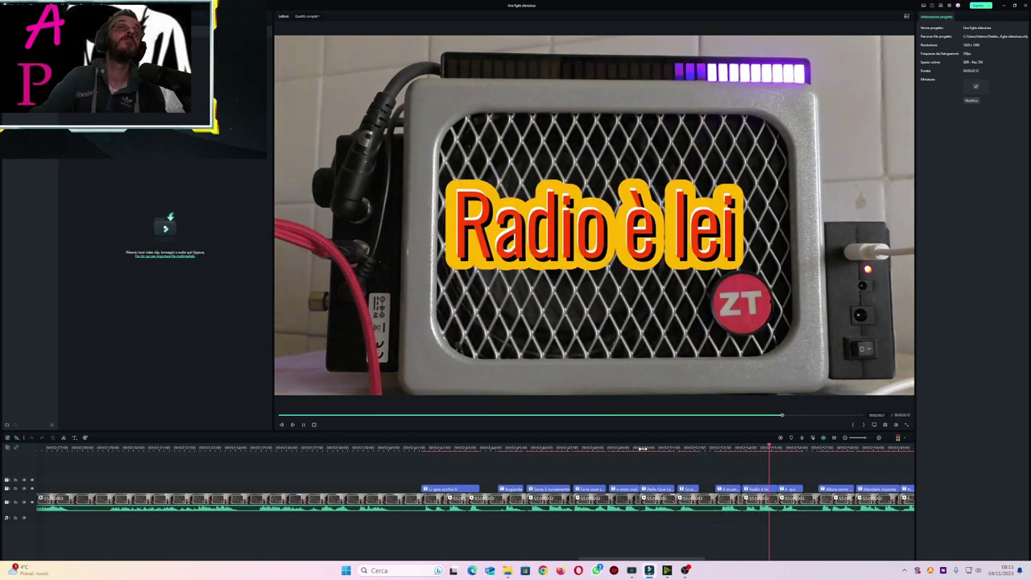
# Step: Replay from just before "Il musetto" through "Radio è lei" and "è qui", stopping at the end of "Allora come stai?"
pyautogui.click(712, 447)
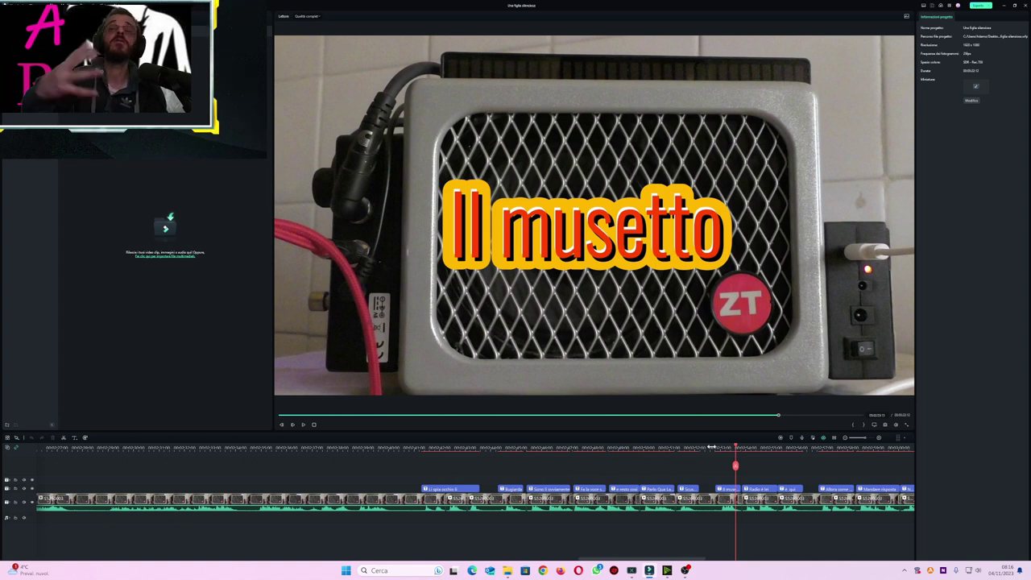
pyautogui.press('space')
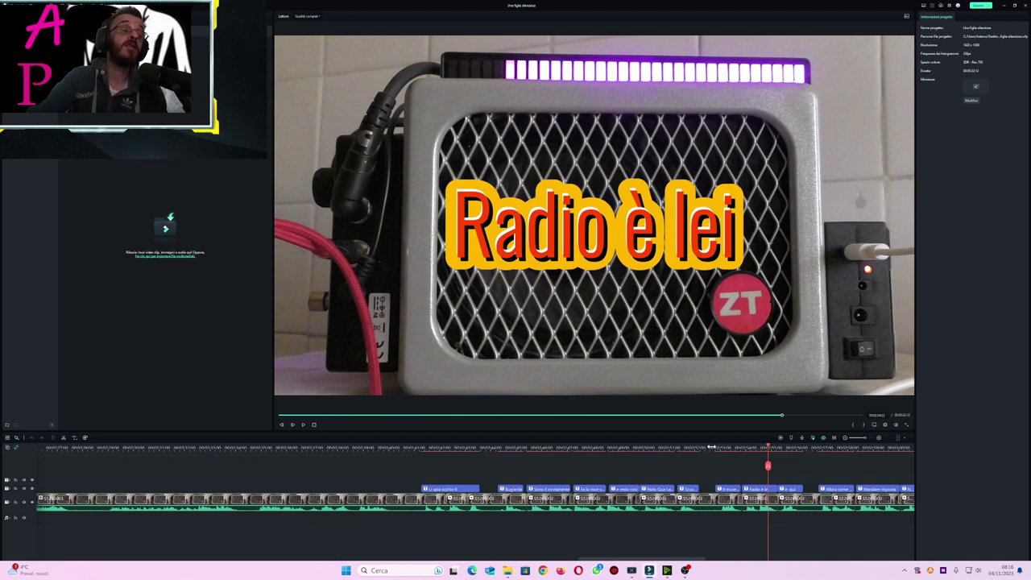
pyautogui.press('space')
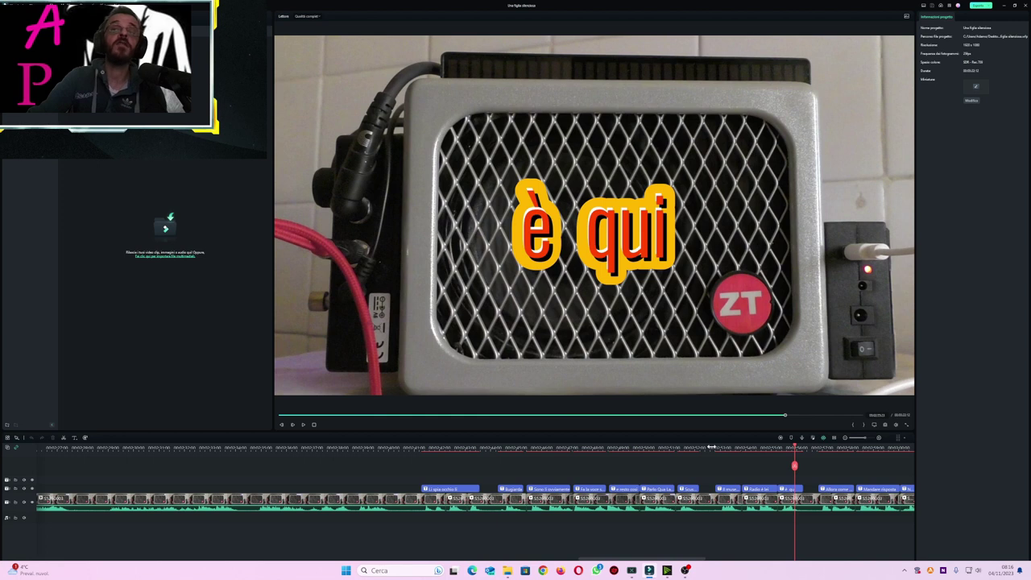
pyautogui.press('space')
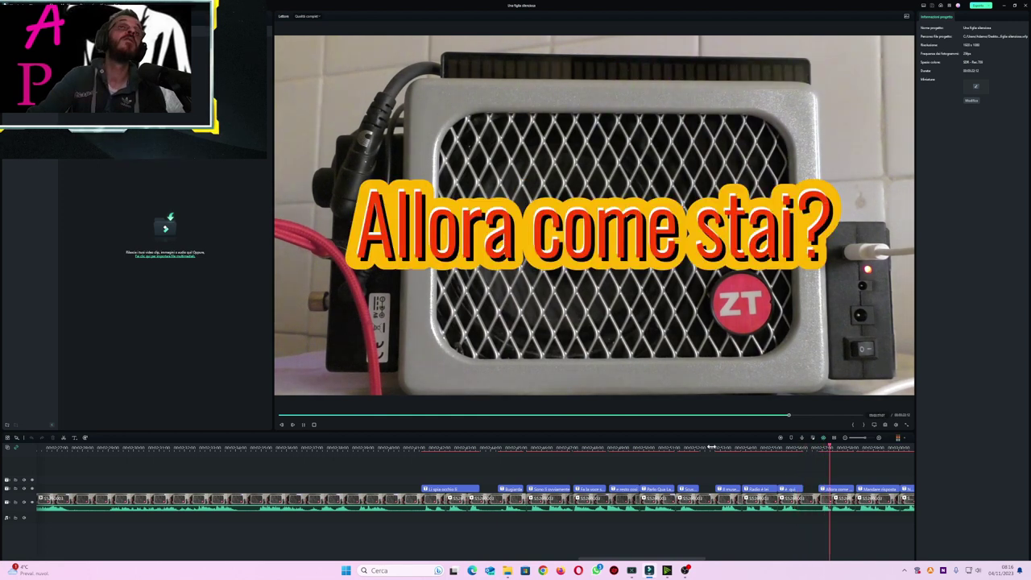
pyautogui.press('space')
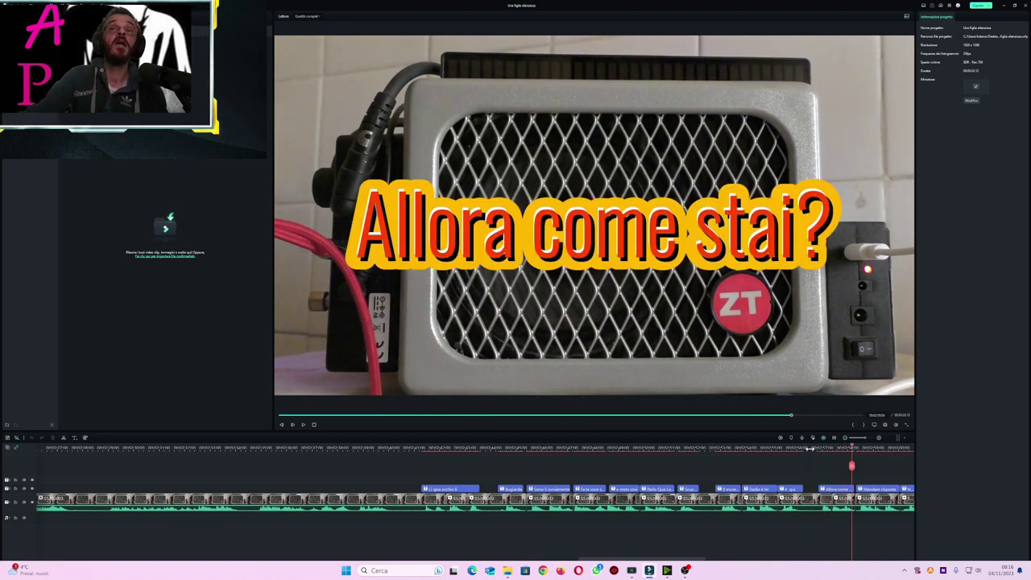
# Step: Replay "Allora come stai?" and play on through "Mandare risposta Bene" and "Non ride piu...si"
pyautogui.click(811, 448)
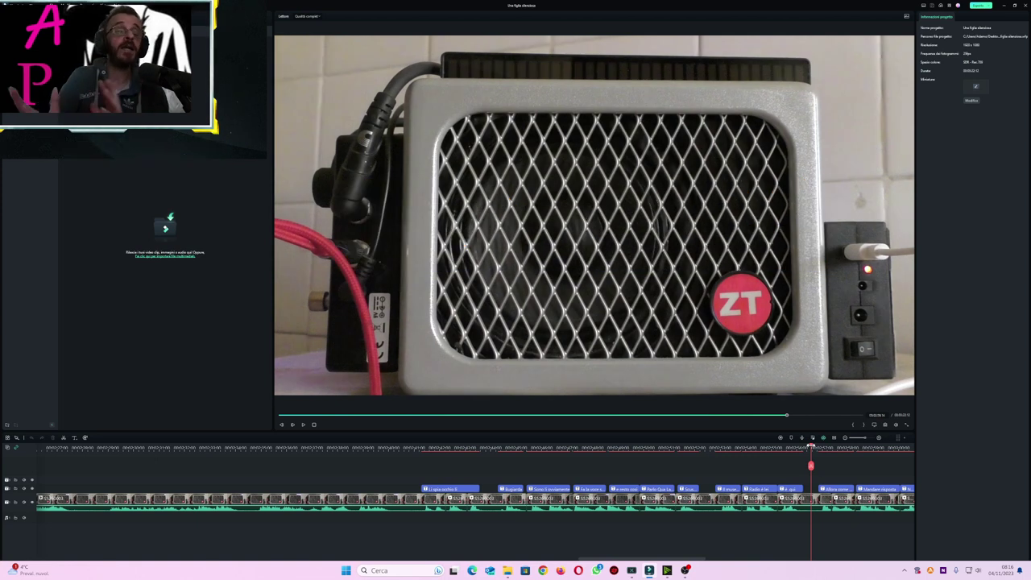
pyautogui.press('space')
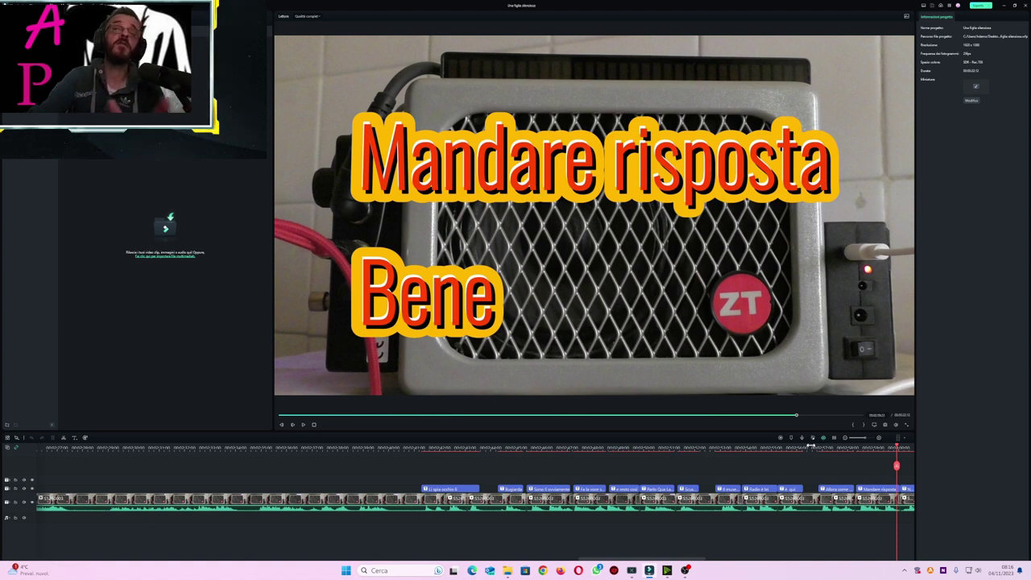
pyautogui.press('space')
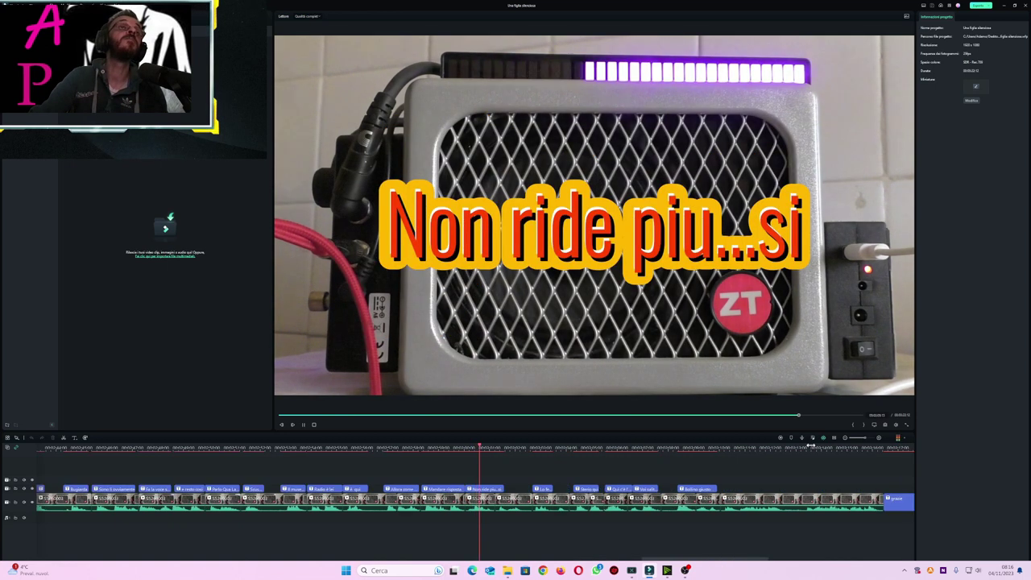
pyautogui.press('space')
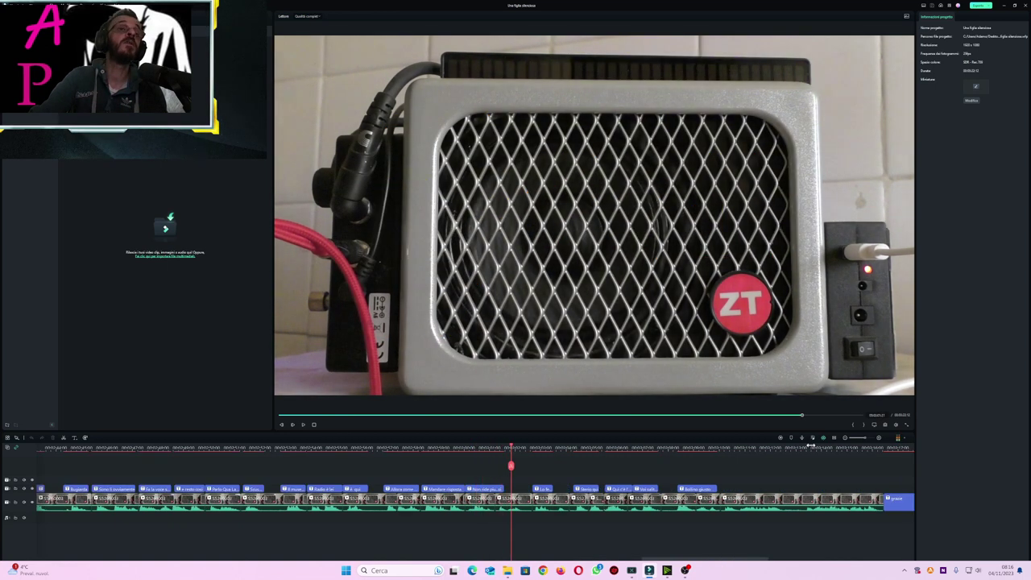
# Step: Replay the "Non ride piu...si" phrase and play on to the end of the "Sterio qui" caption
pyautogui.click(474, 447)
pyautogui.press('space')
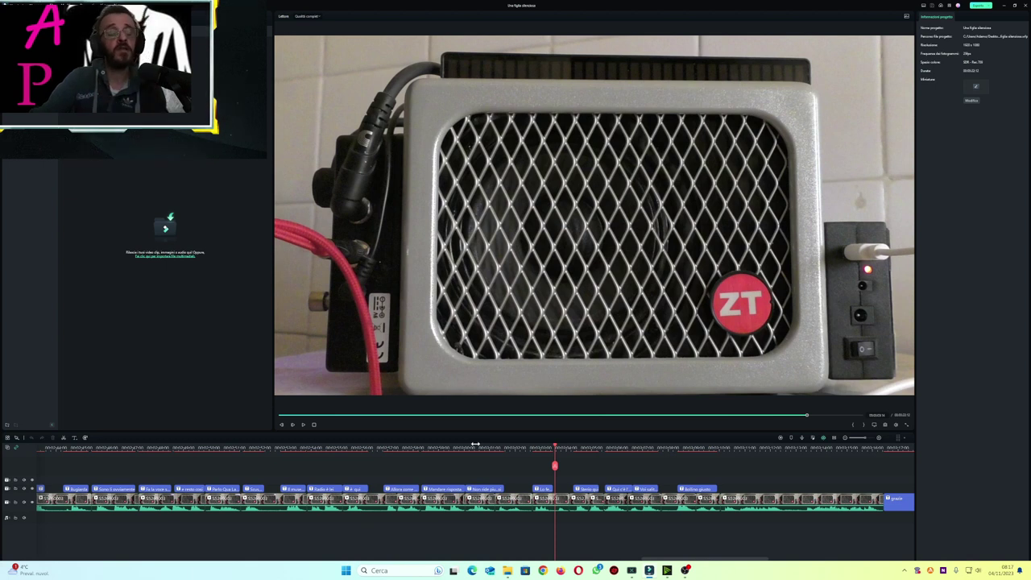
pyautogui.press('space')
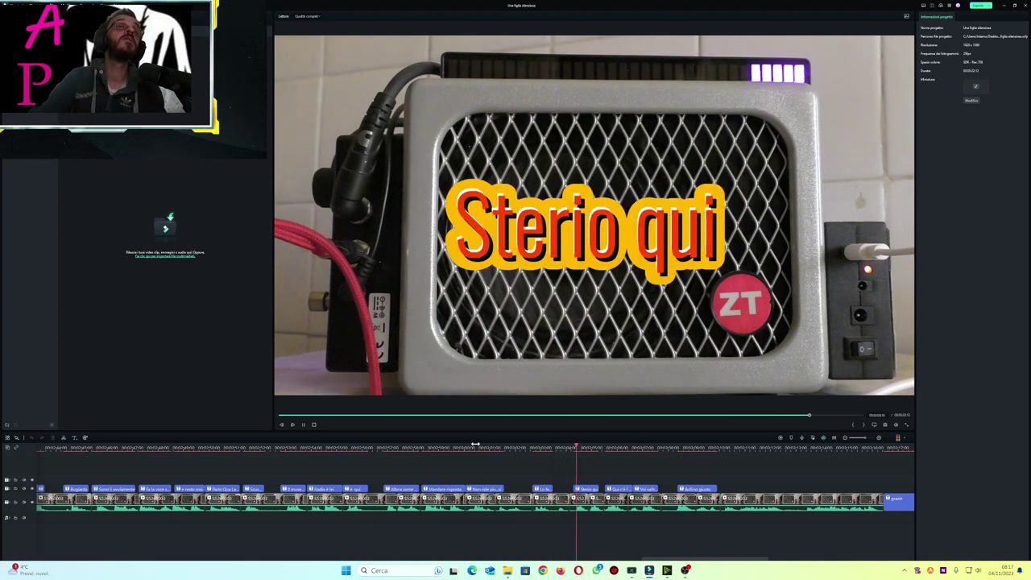
pyautogui.press('space')
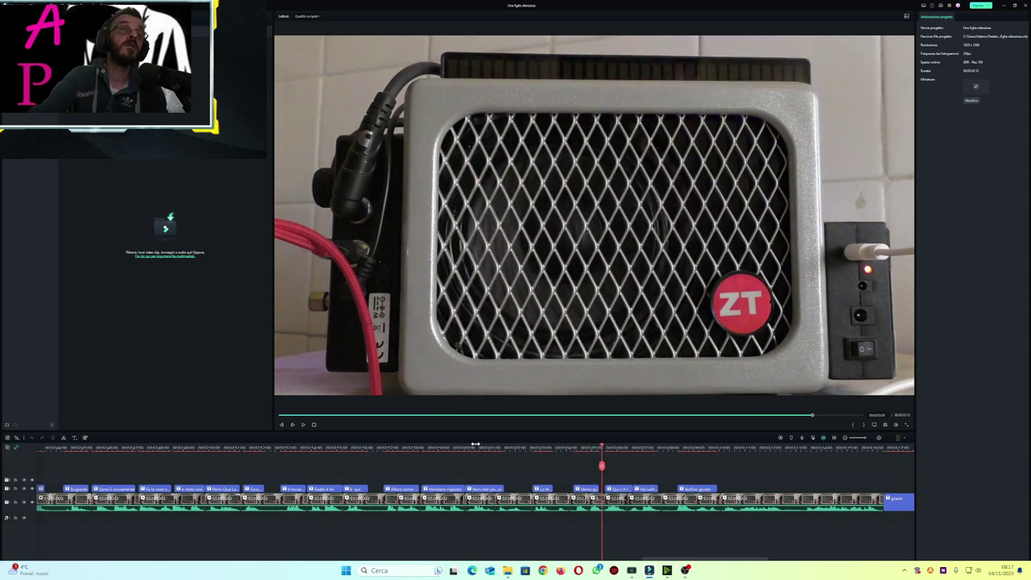
# Step: Replay "Sterio qui", review "Qui c'è l'uva" and "Voi salite?" again, and continue to the end of the last caption before the closing title
pyautogui.click(576, 447)
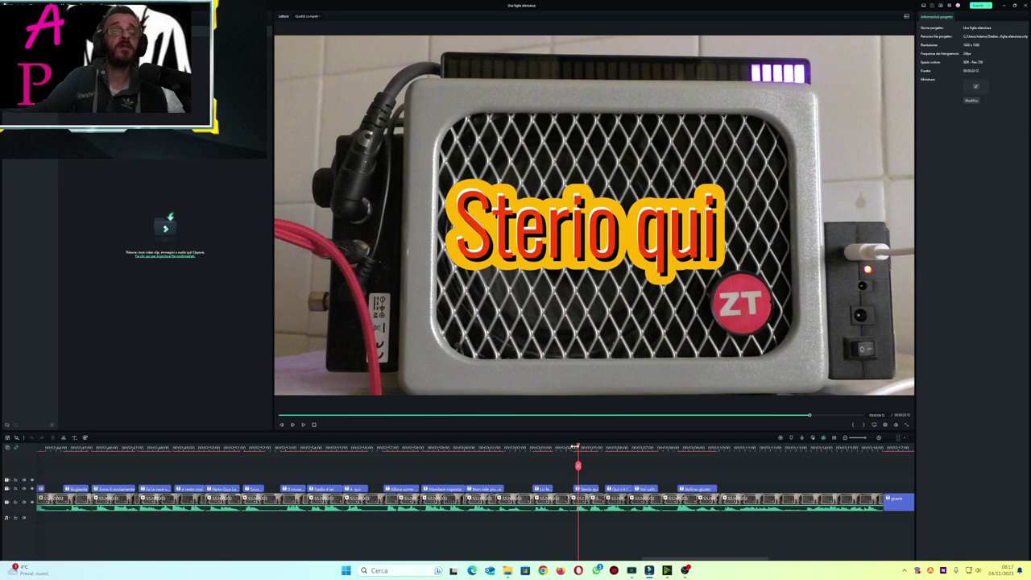
pyautogui.press('space')
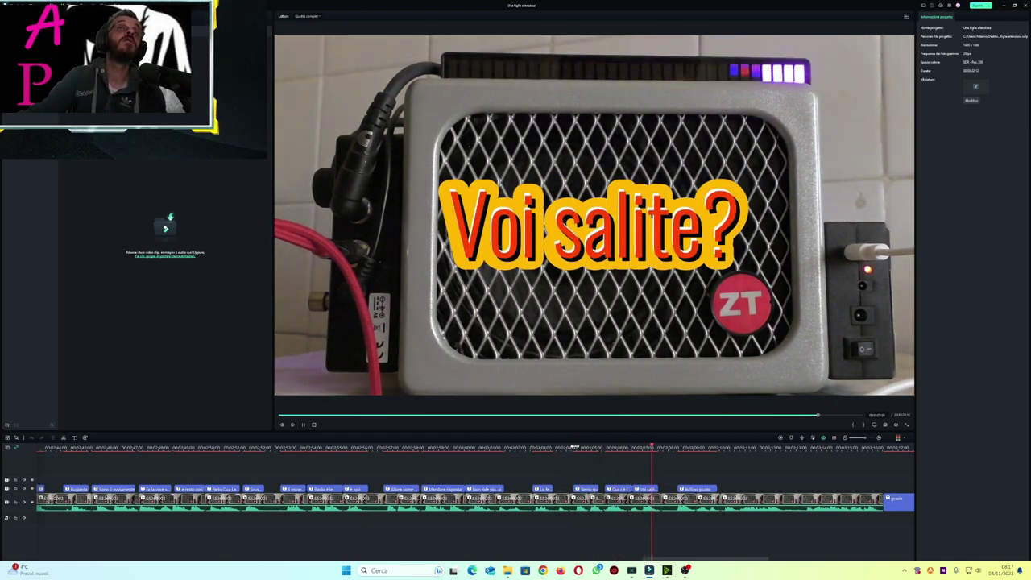
pyautogui.click(603, 447)
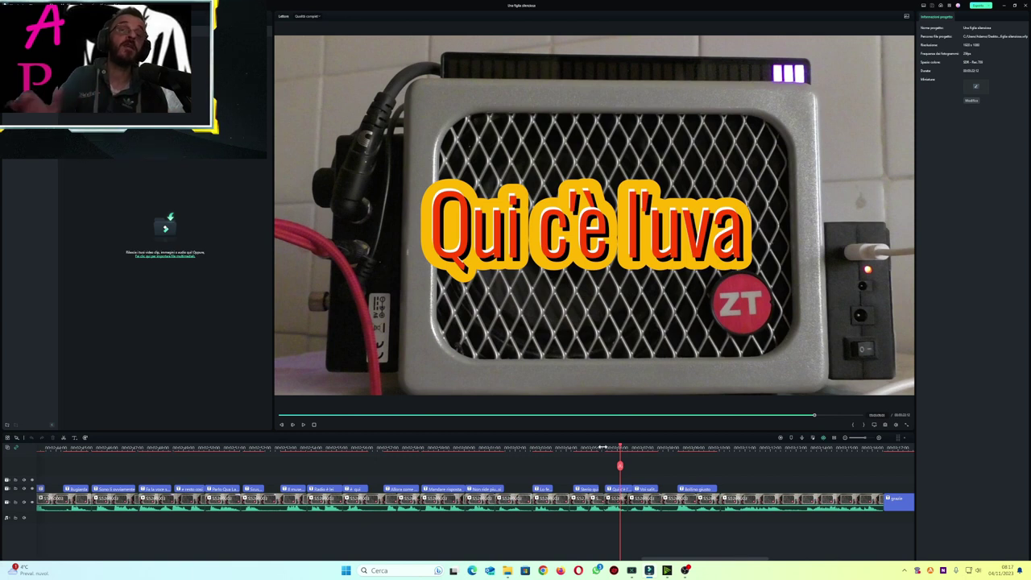
pyautogui.press('space')
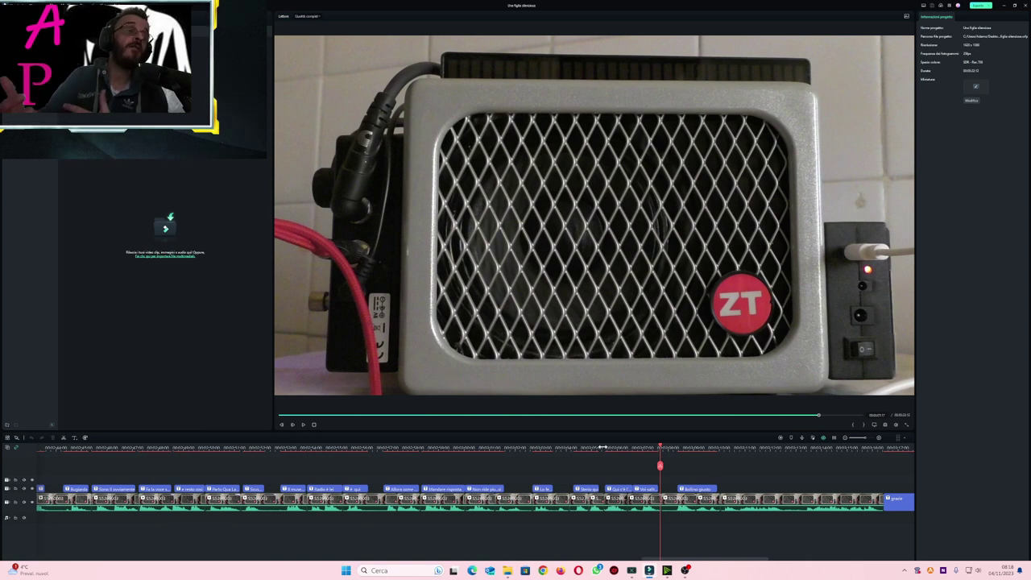
pyautogui.press('space')
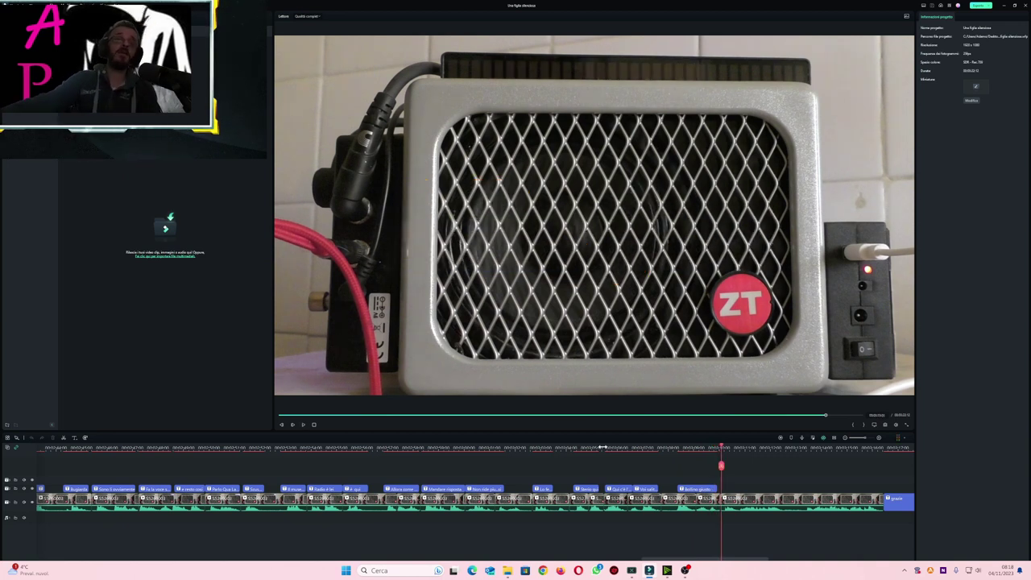
# Step: Replay the last captioned phrase before the closing title and stop at its end
pyautogui.click(683, 448)
pyautogui.press('space')
pyautogui.press('space')
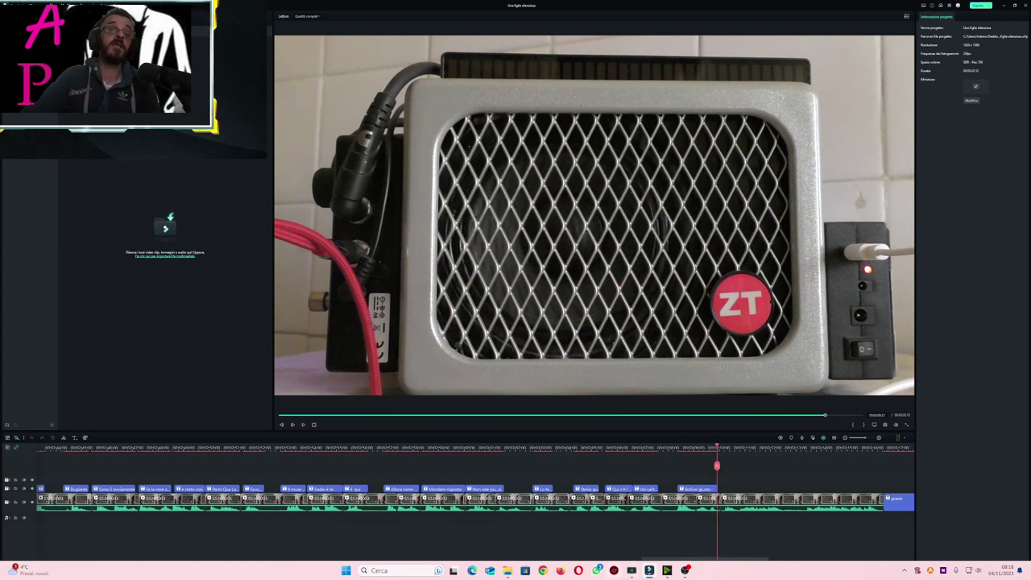
# Step: Switch to OBS and change to another scene
pyautogui.moveTo(667, 570)
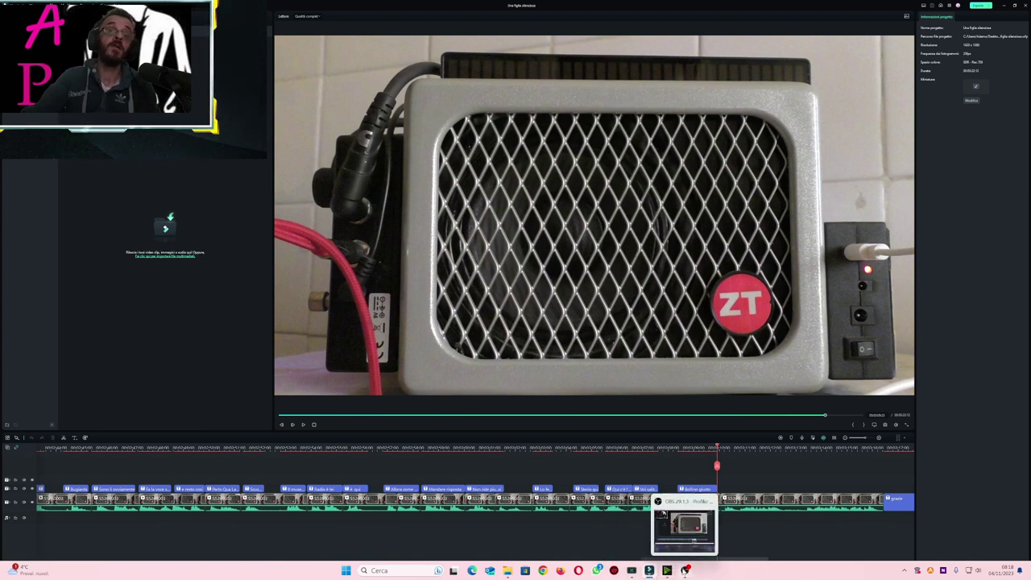
pyautogui.click(686, 570)
pyautogui.click(207, 466)
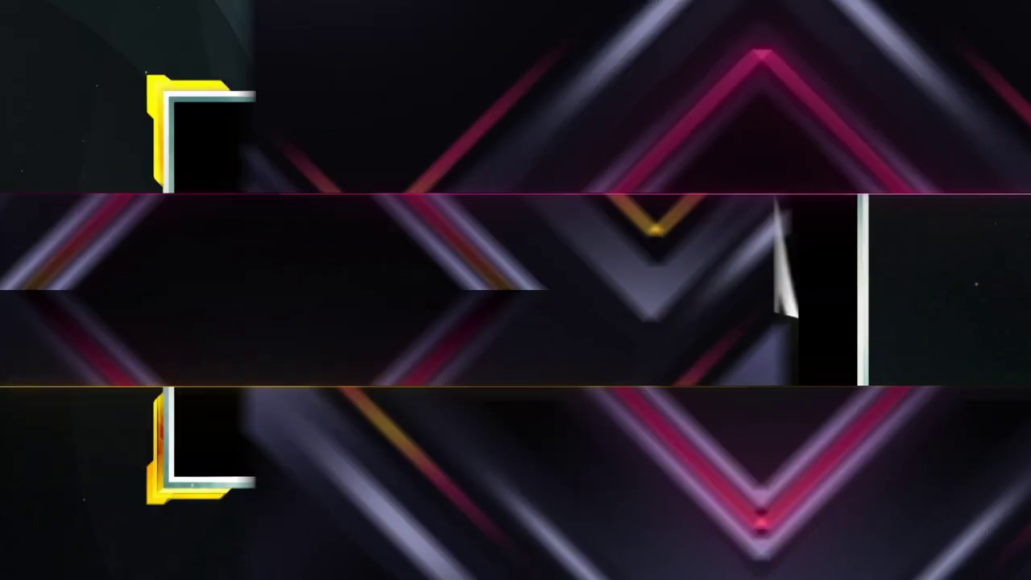